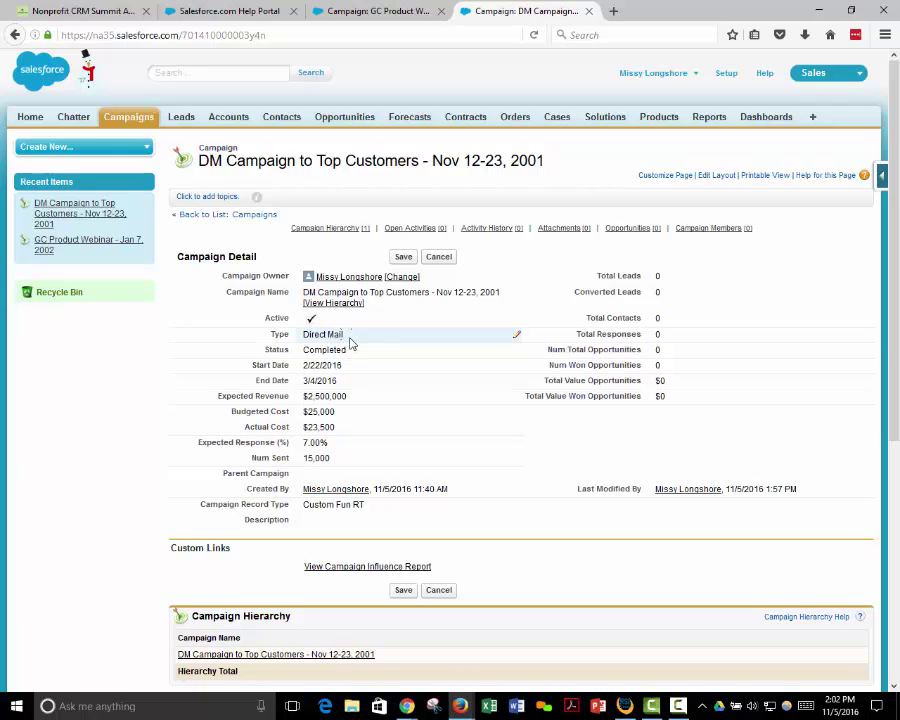
# Check which options the Type picklist offers on the DM Campaign to Top Customers record
pyautogui.doubleClick(350, 340)
pyautogui.click(385, 340)
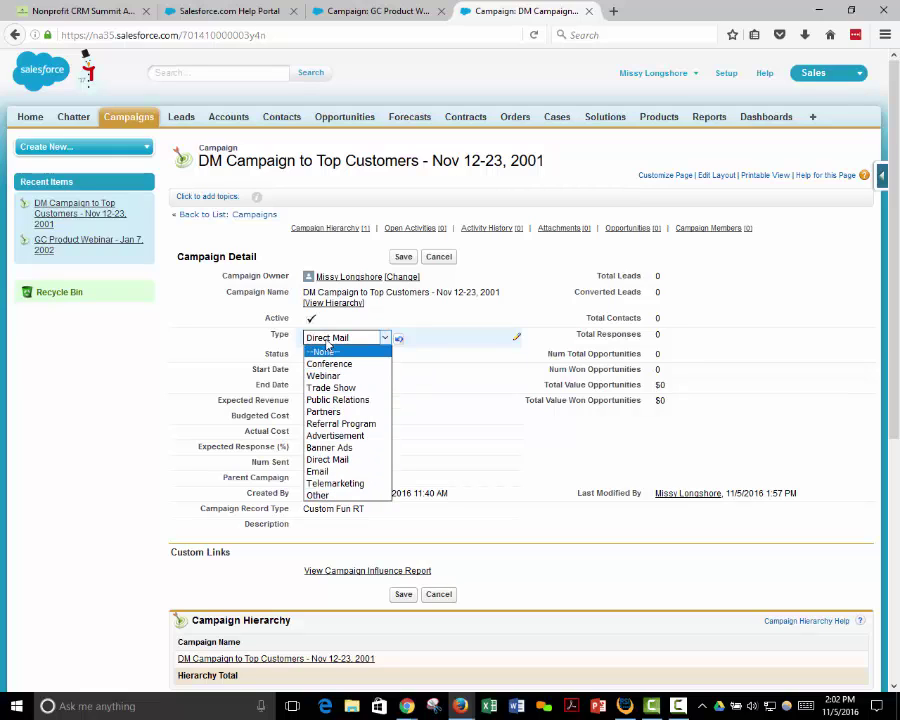
pyautogui.click(213, 342)
pyautogui.click(214, 343)
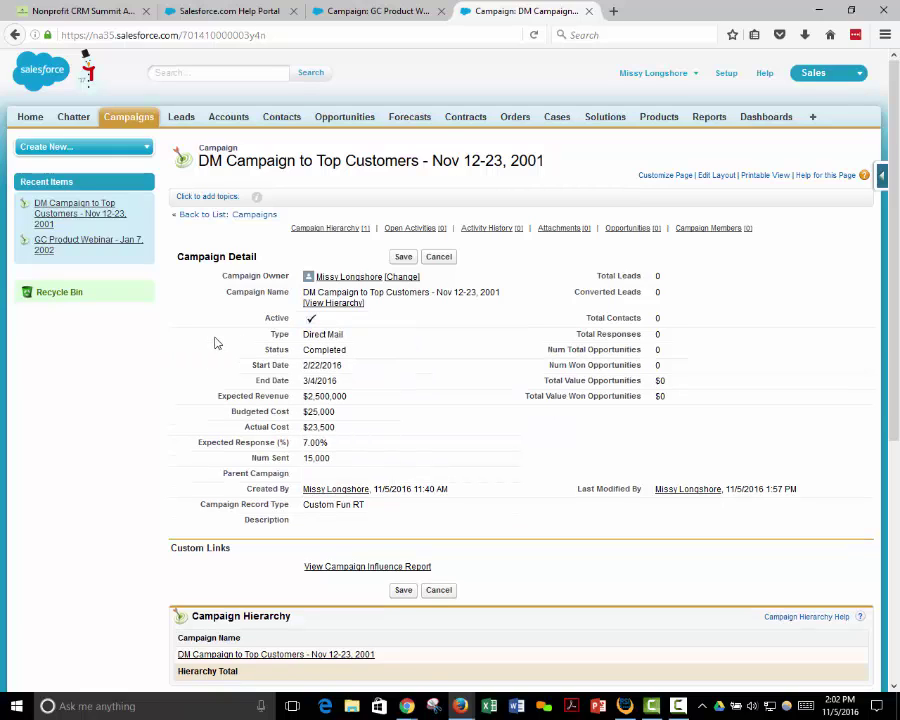
# Check the Type picklist options and the Campaign Record Type on the GC Product Webinar campaign
pyautogui.click(368, 13)
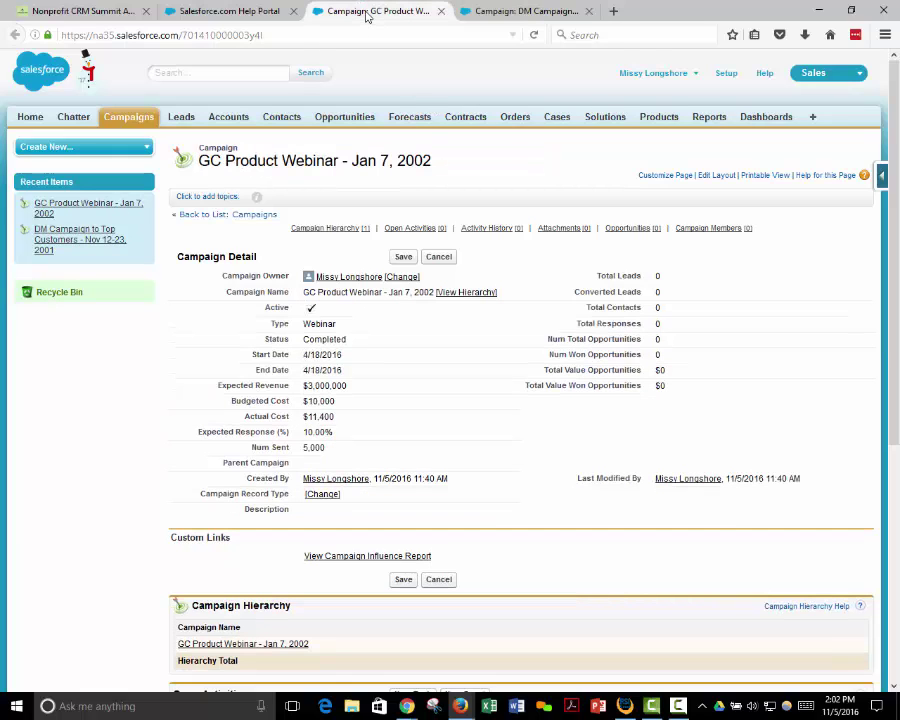
pyautogui.doubleClick(344, 325)
pyautogui.click(385, 328)
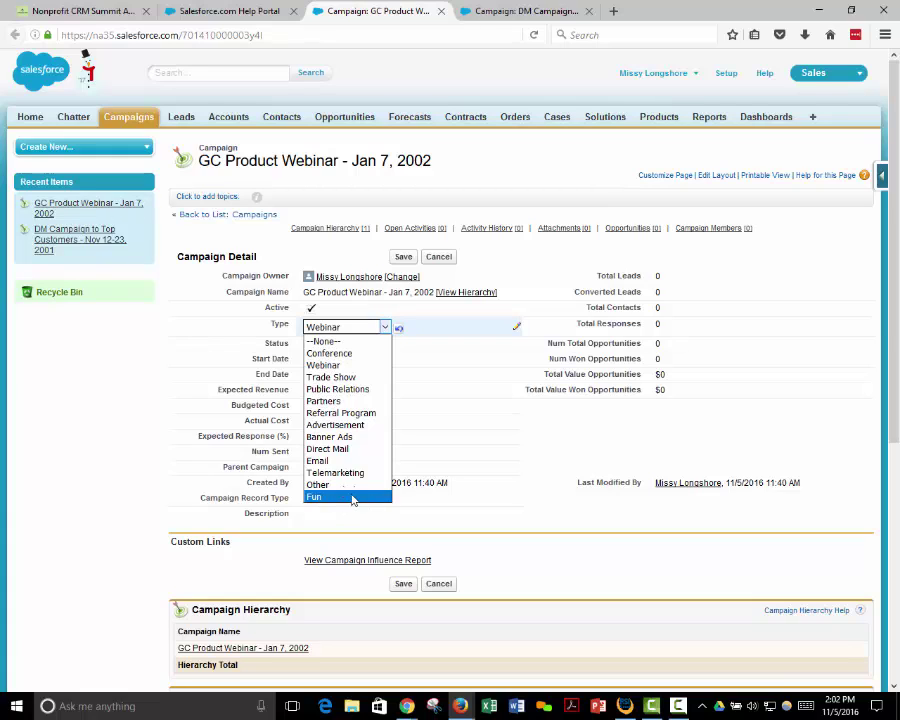
pyautogui.click(239, 330)
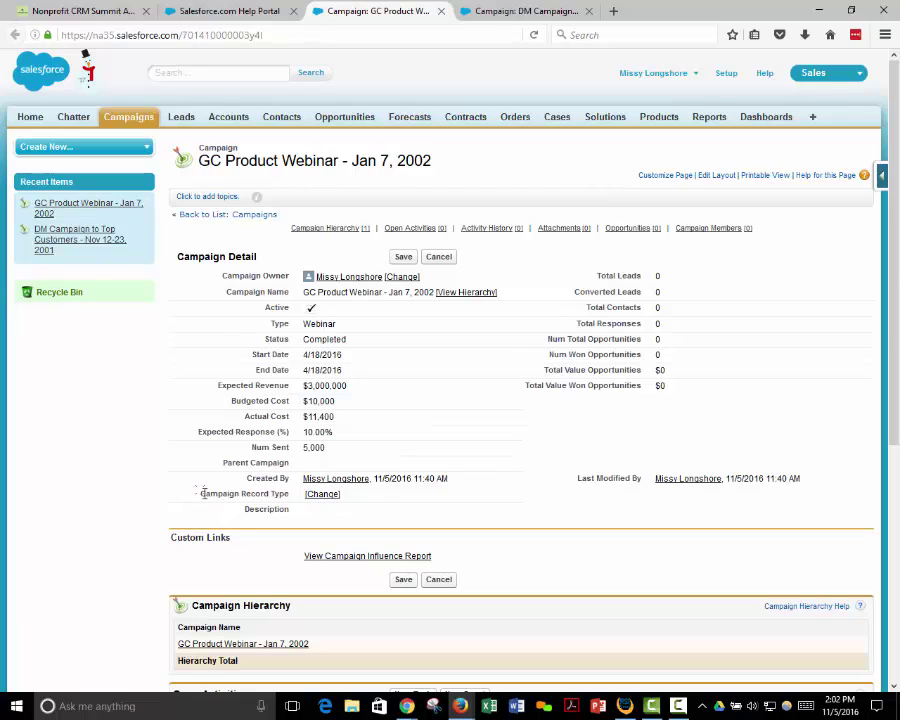
pyautogui.moveTo(203, 493); pyautogui.dragTo(370, 505)
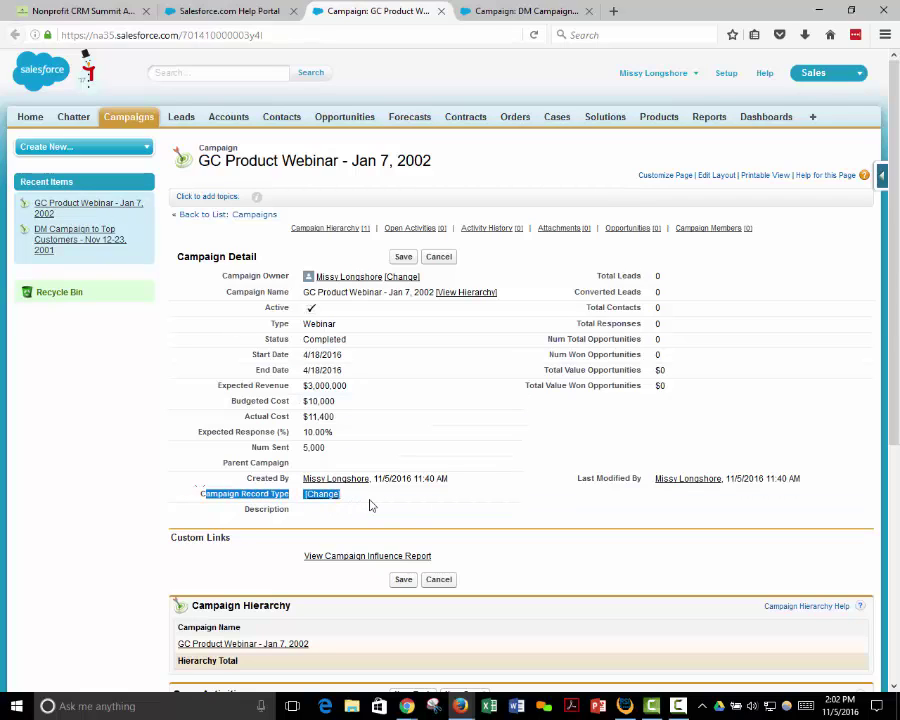
pyautogui.click(240, 494)
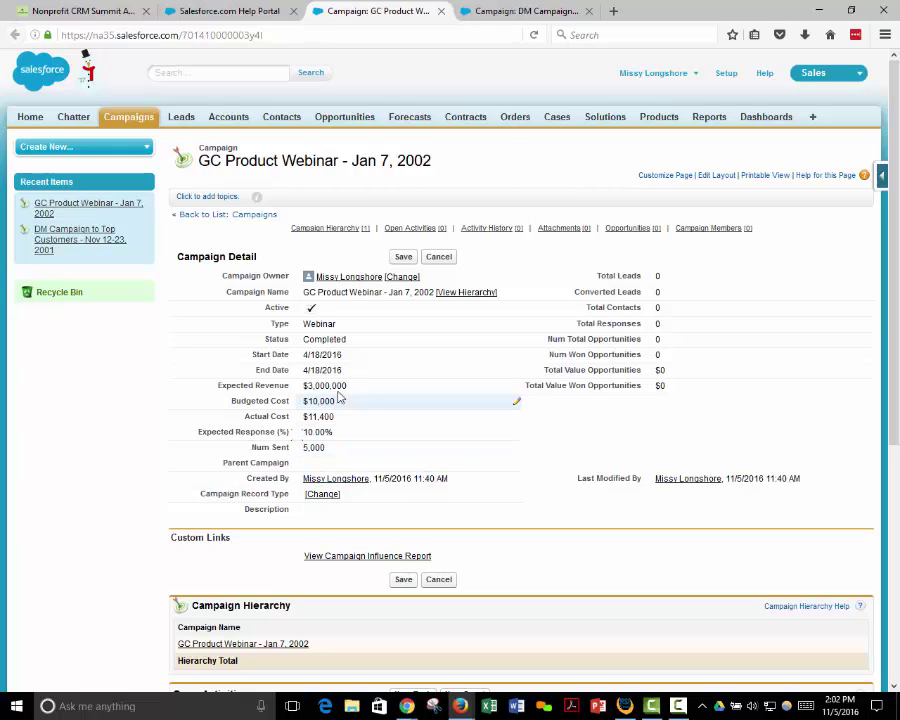
# Review the Type picklist options on the DM Campaign to Top Customers record again
pyautogui.click(514, 12)
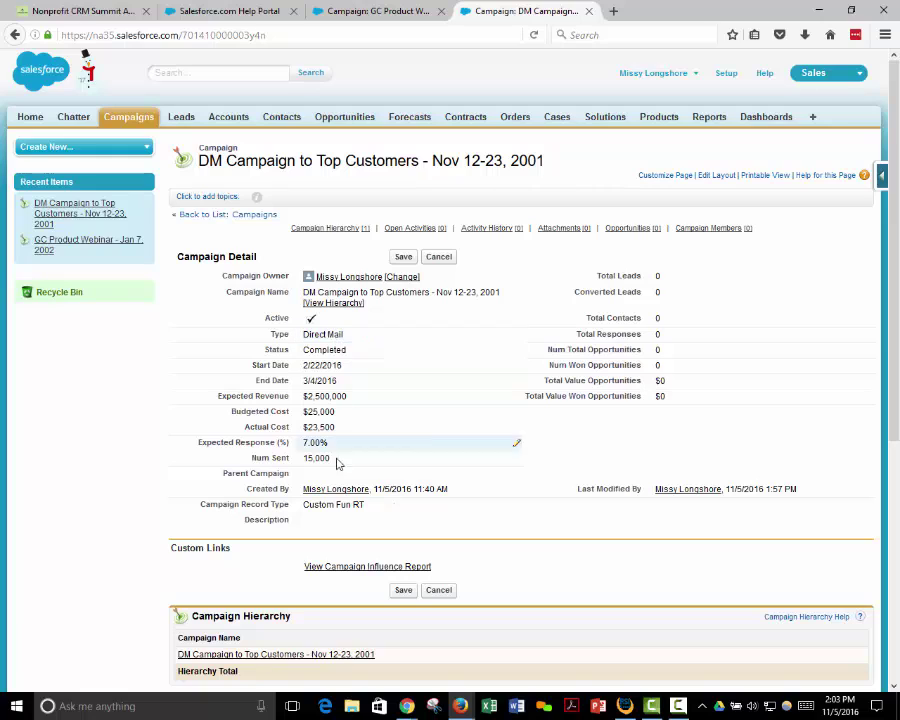
pyautogui.doubleClick(330, 335)
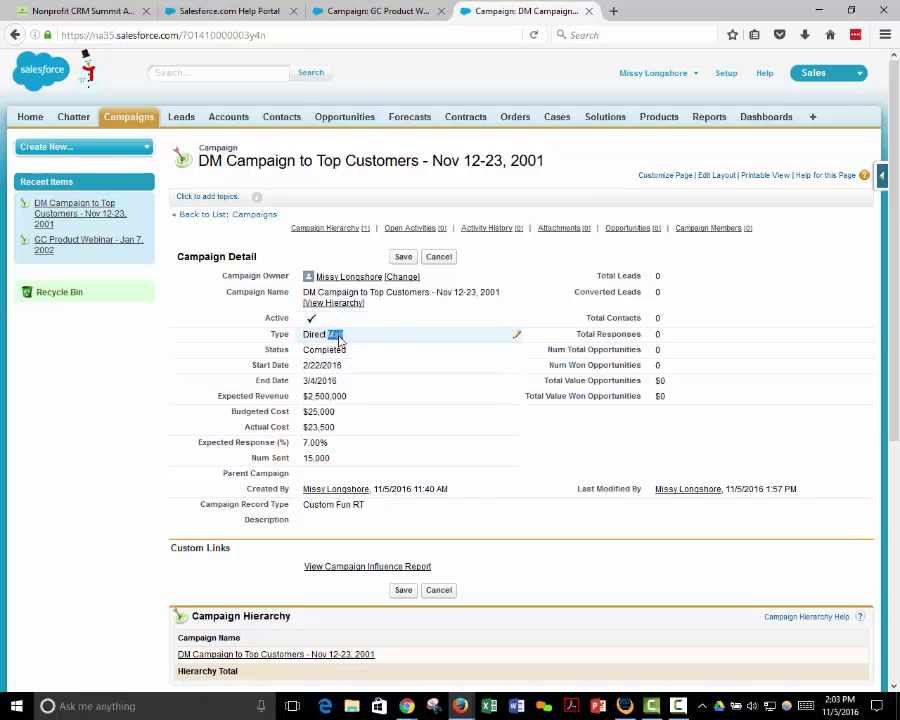
pyautogui.click(384, 338)
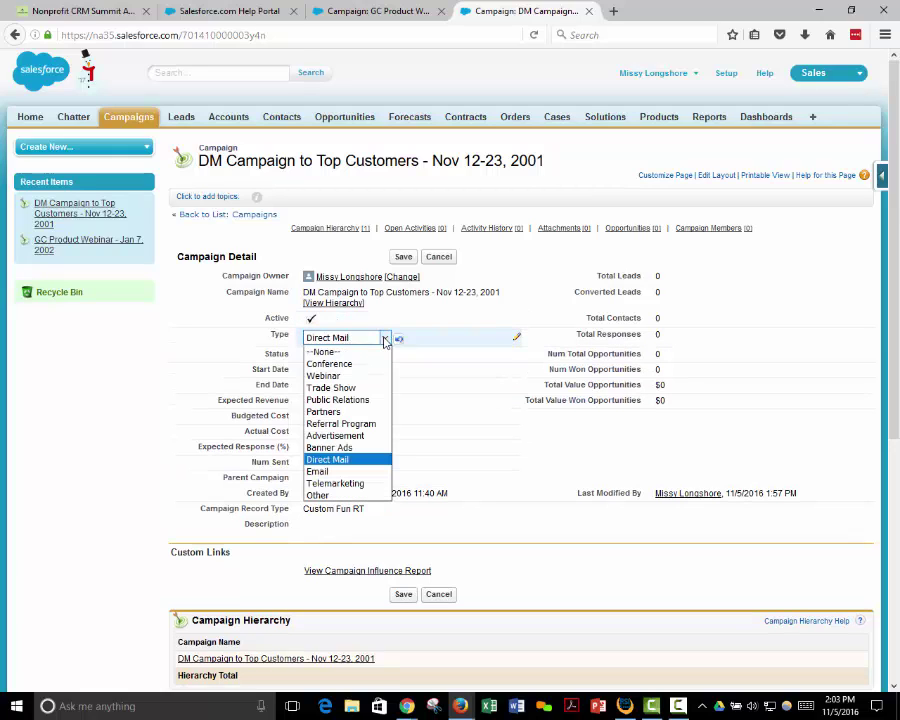
pyautogui.click(385, 340)
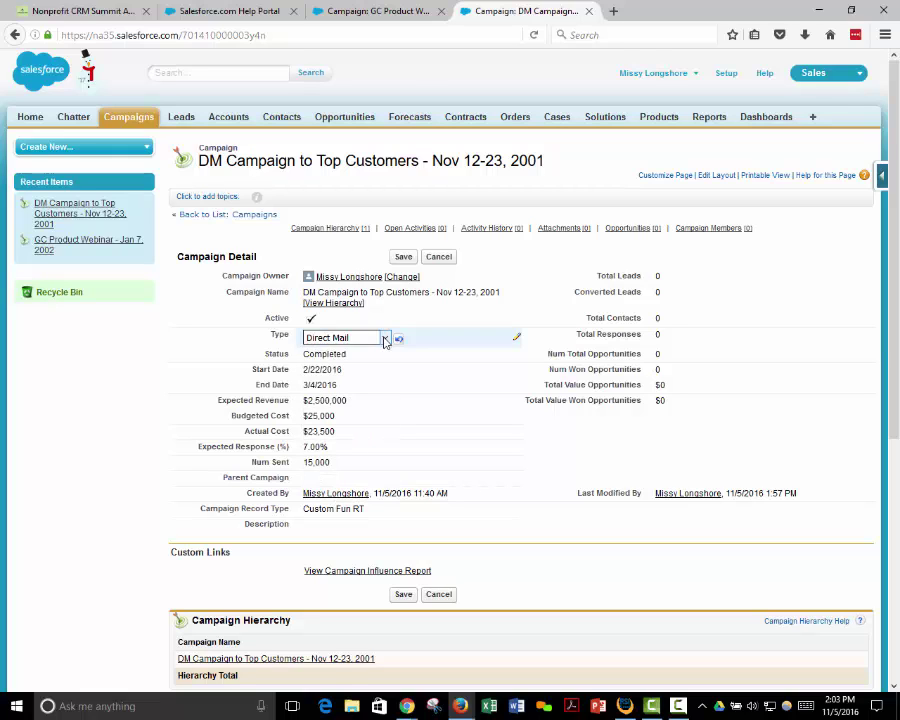
# Compare them with the Type picklist options on the GC Product Webinar campaign
pyautogui.click(373, 16)
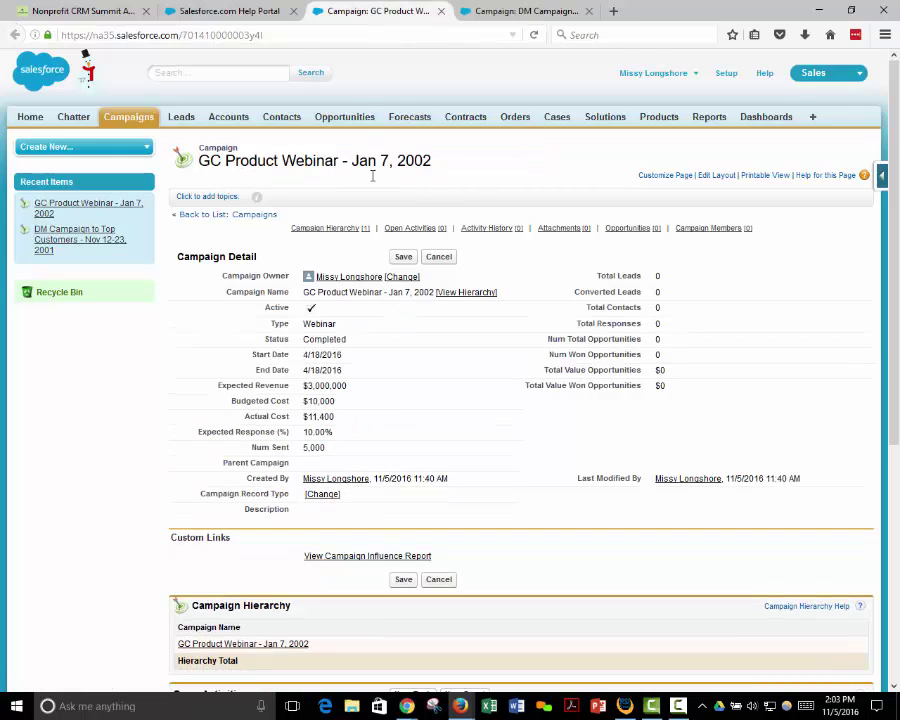
pyautogui.doubleClick(350, 324)
pyautogui.click(386, 329)
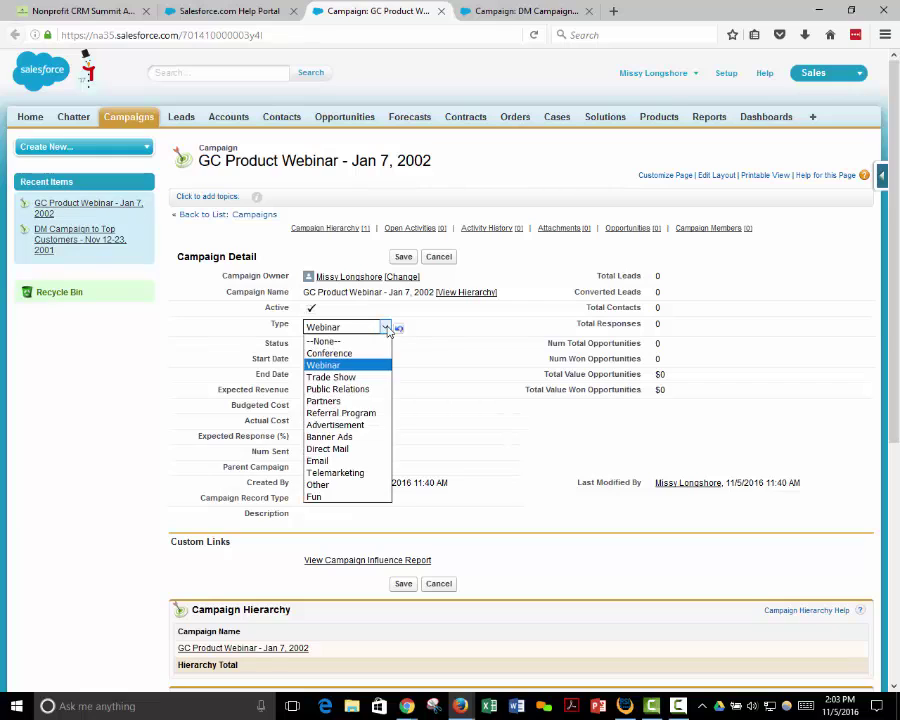
pyautogui.click(386, 329)
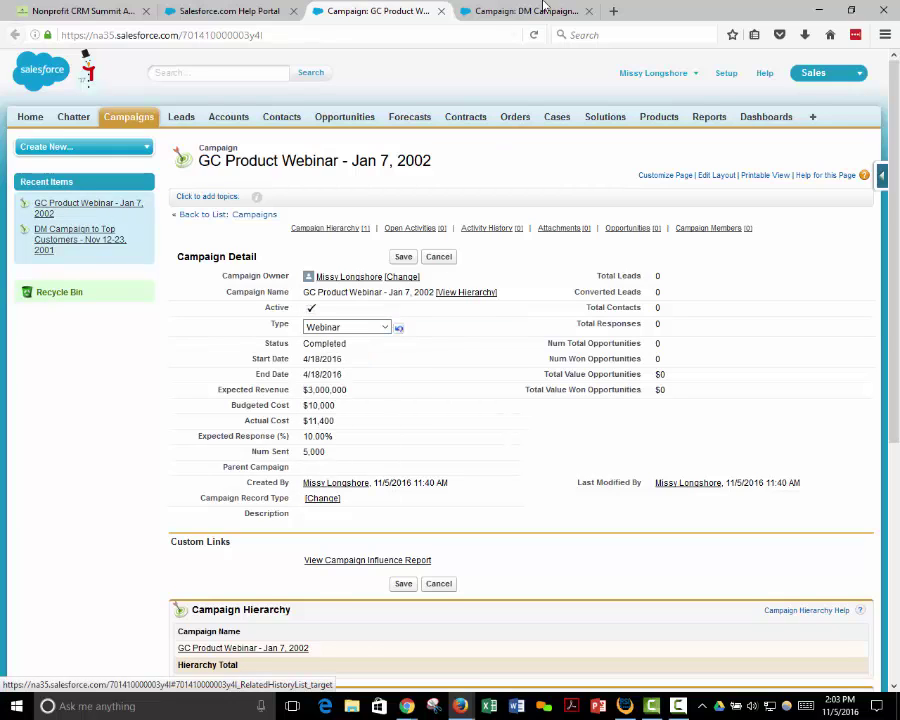
# From the DM campaign, open the Campaign object's Type field definition and examine its picklist values for Fun
pyautogui.click(484, 16)
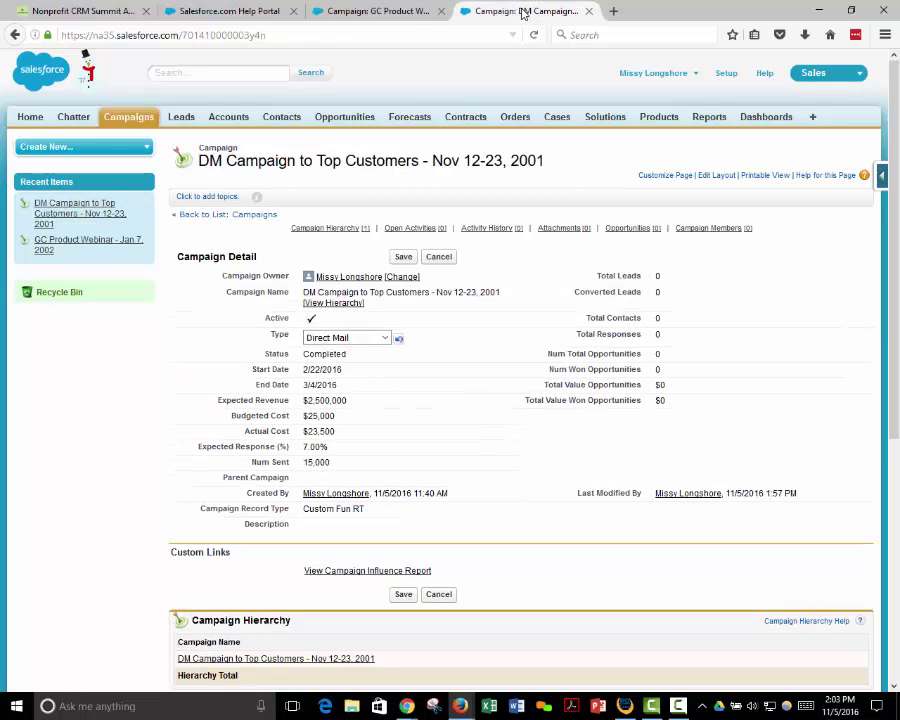
pyautogui.click(881, 176)
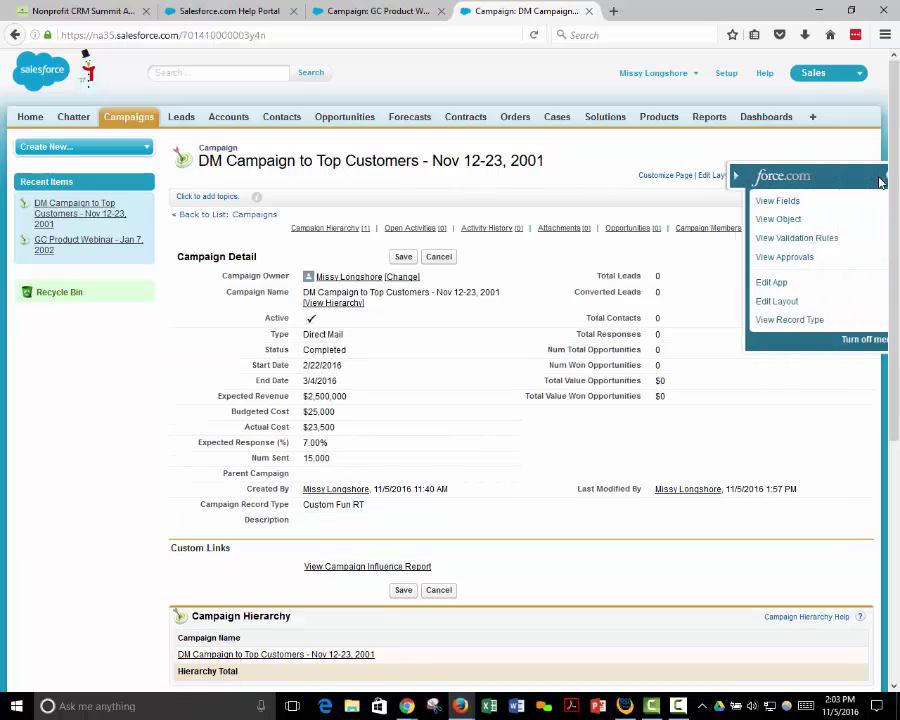
pyautogui.click(766, 202)
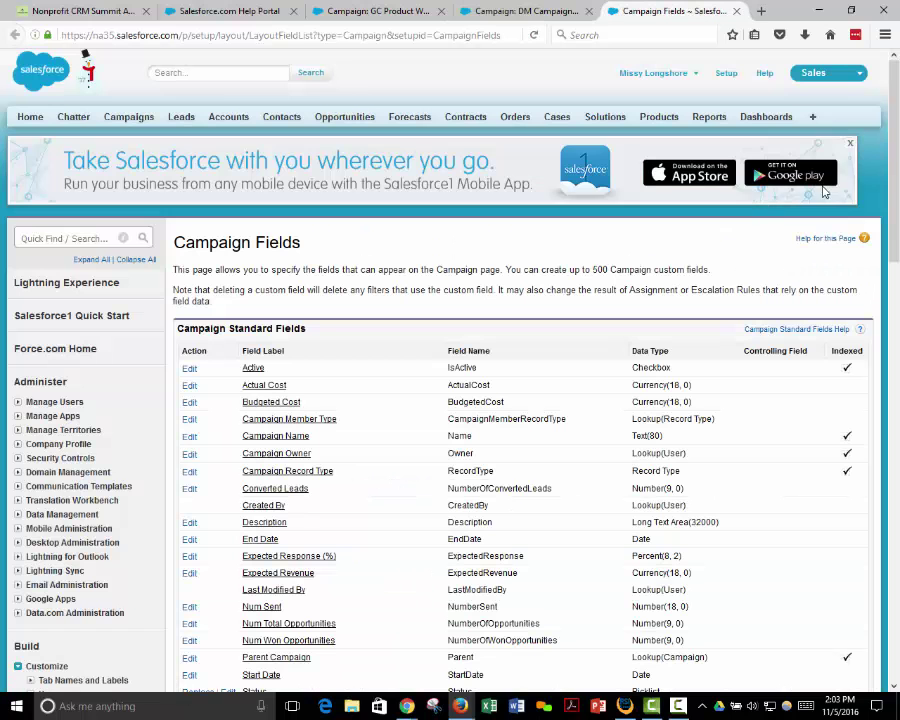
pyautogui.scroll(-9, 860, 300)
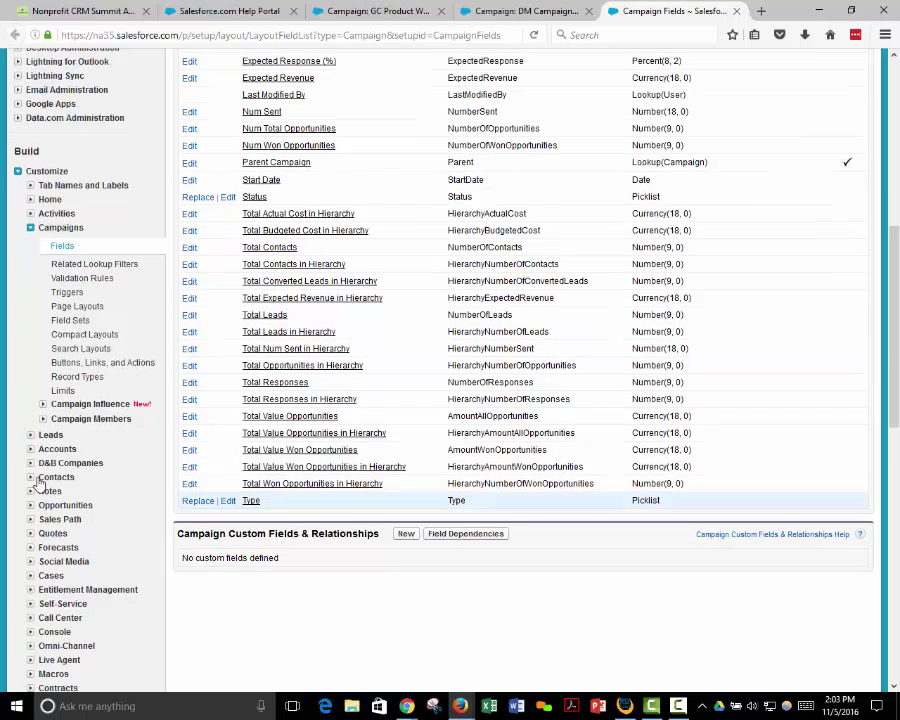
pyautogui.click(250, 502)
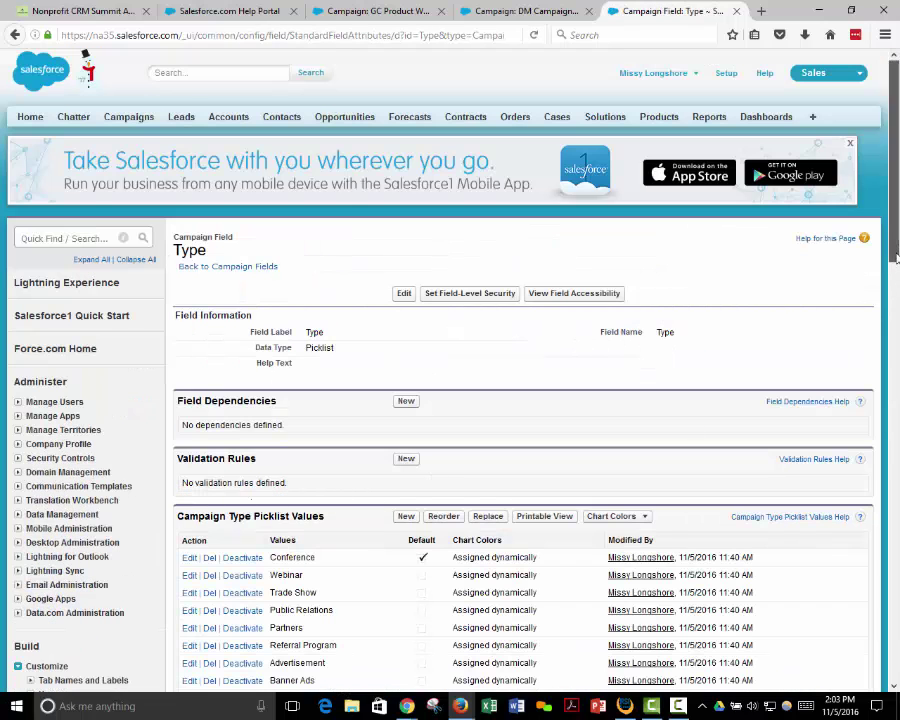
pyautogui.scroll(-7, 896, 290)
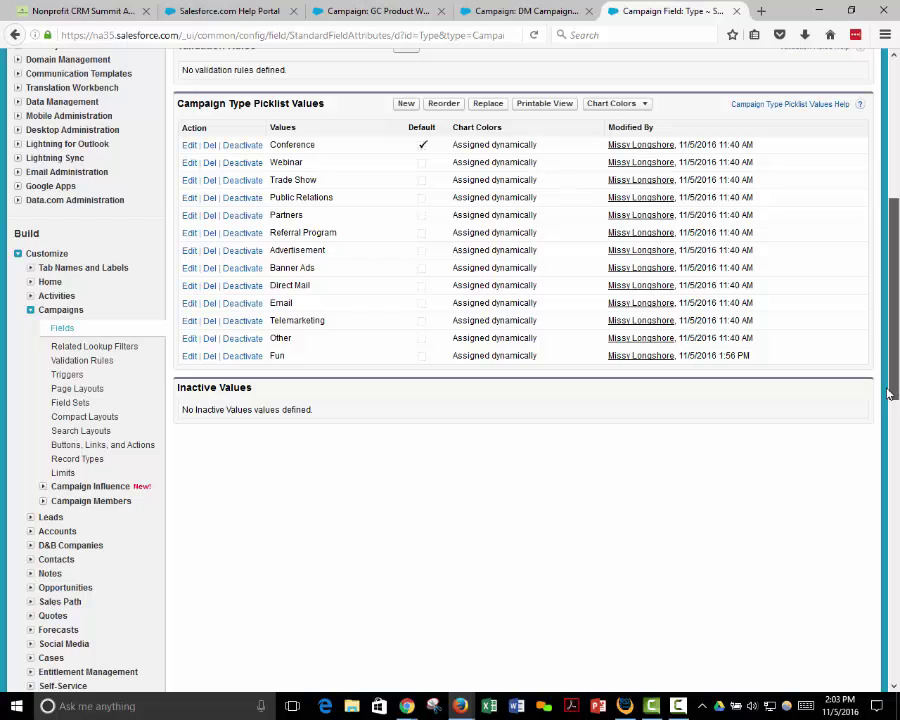
pyautogui.doubleClick(276, 356)
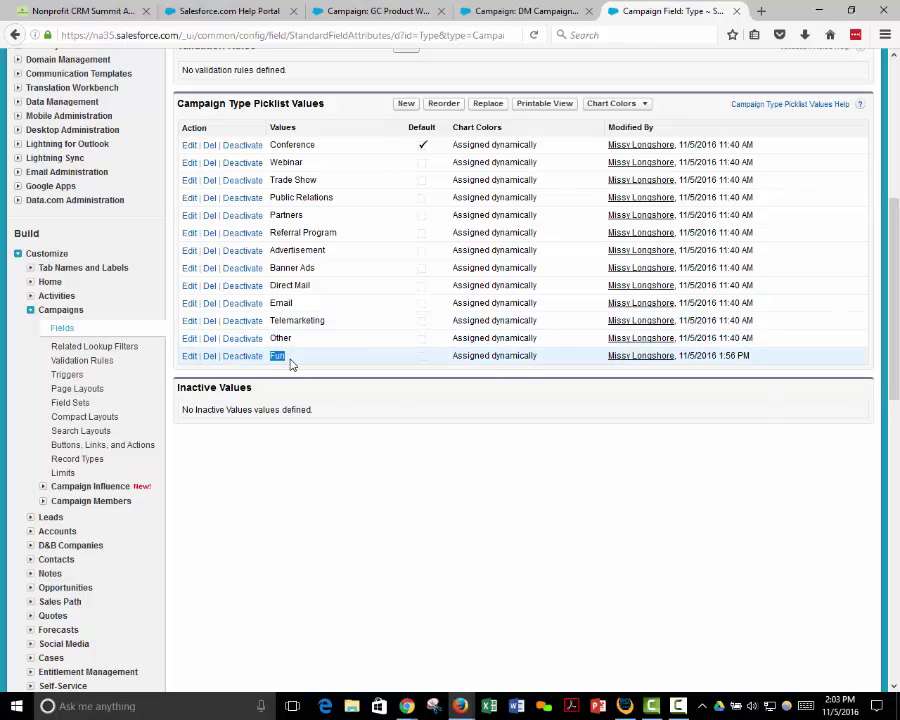
pyautogui.click(305, 524)
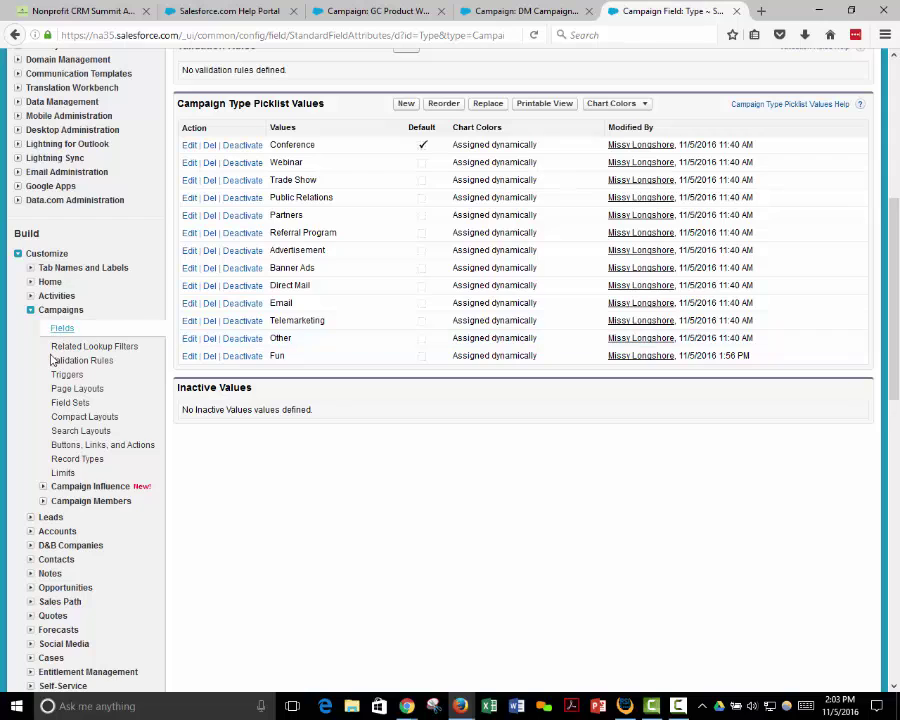
# Open the Custom Fun RT campaign record type and look at its picklists available for editing
pyautogui.click(72, 461)
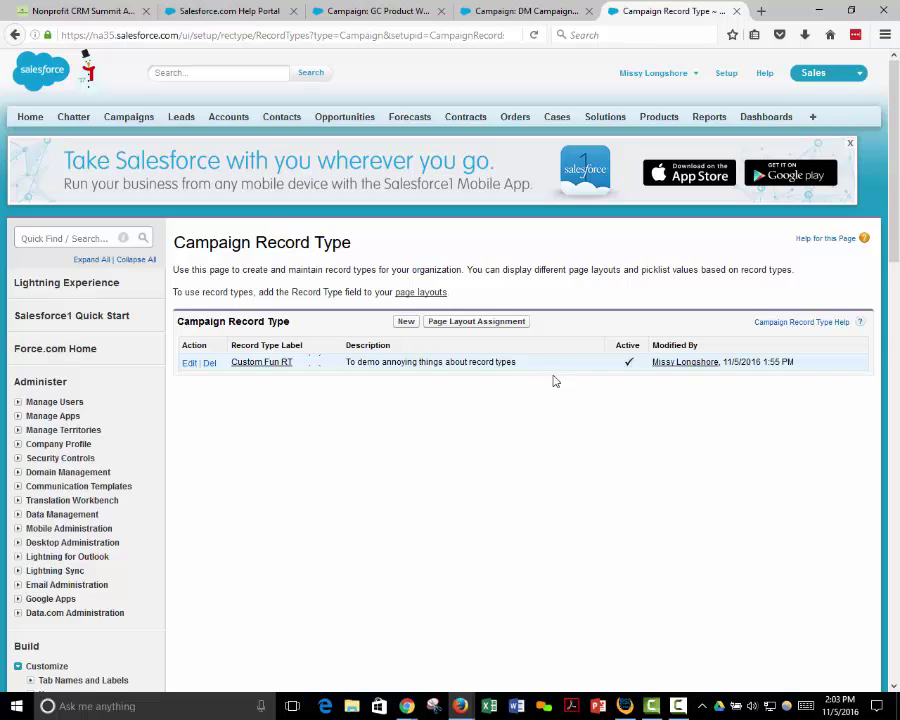
pyautogui.click(254, 366)
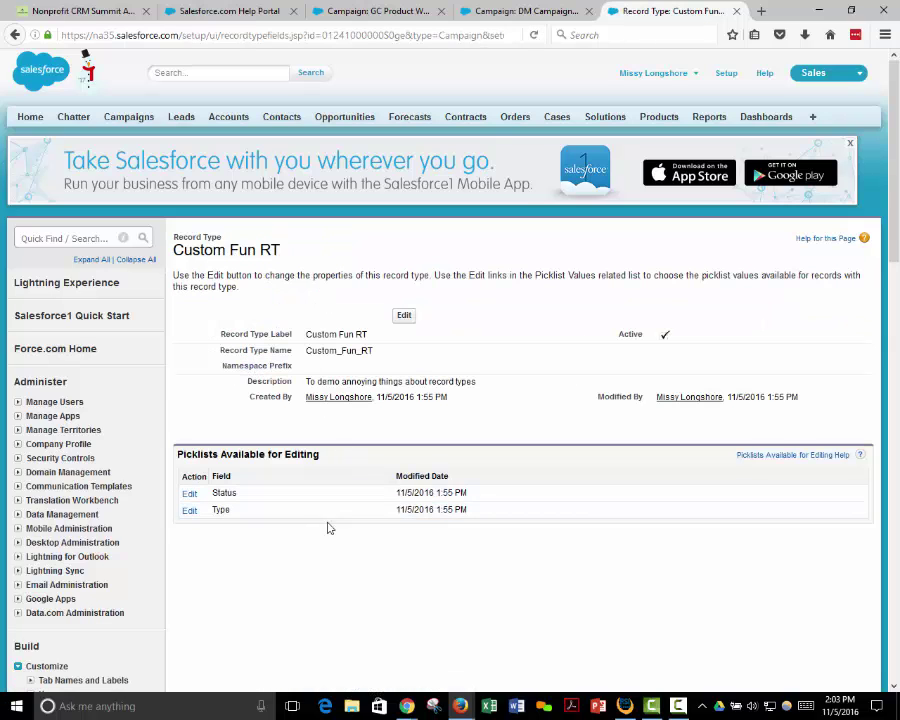
pyautogui.moveTo(178, 462); pyautogui.dragTo(332, 469)
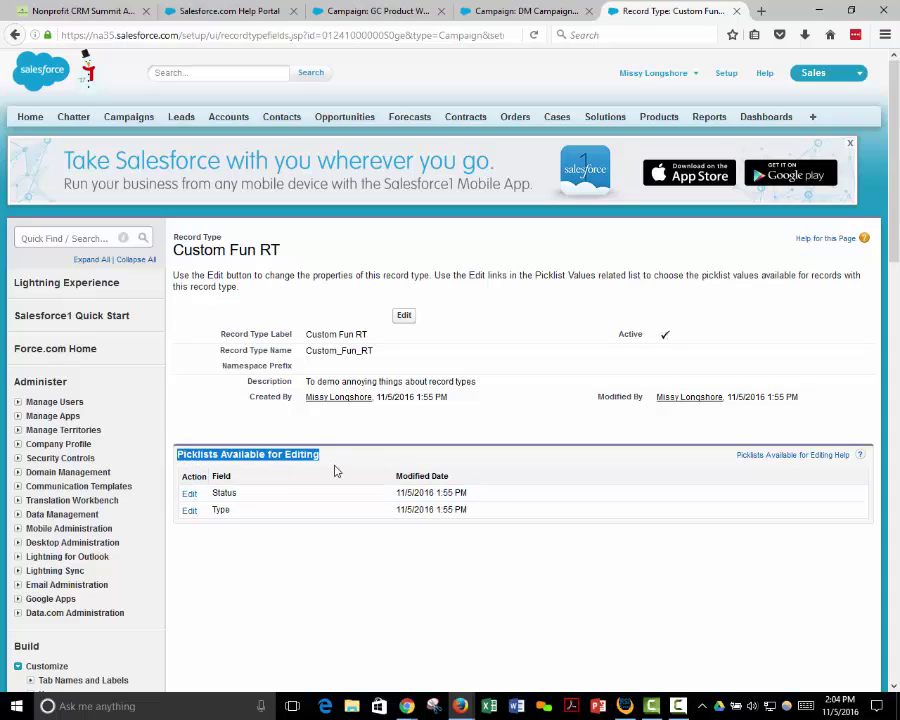
pyautogui.click(259, 573)
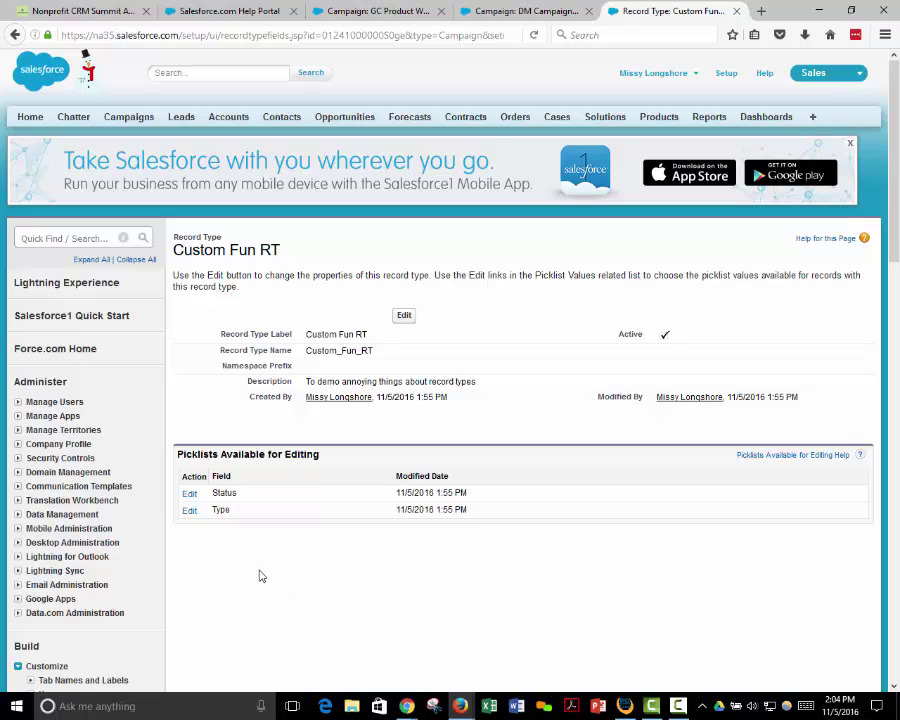
# Edit the Type picklist for Custom Fun RT and add Fun to its selected values
pyautogui.click(190, 512)
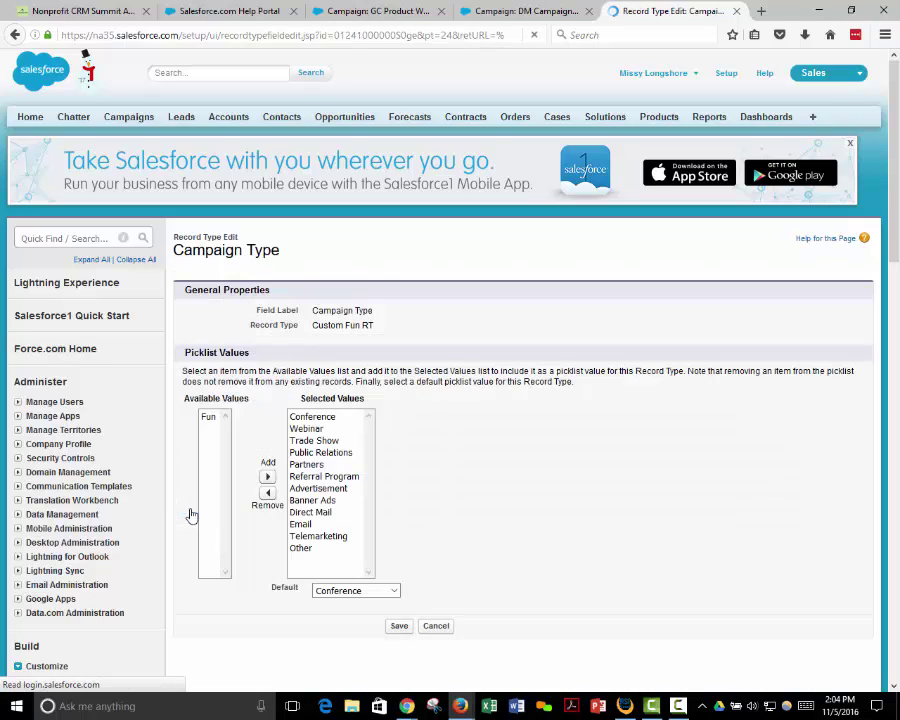
pyautogui.click(209, 418)
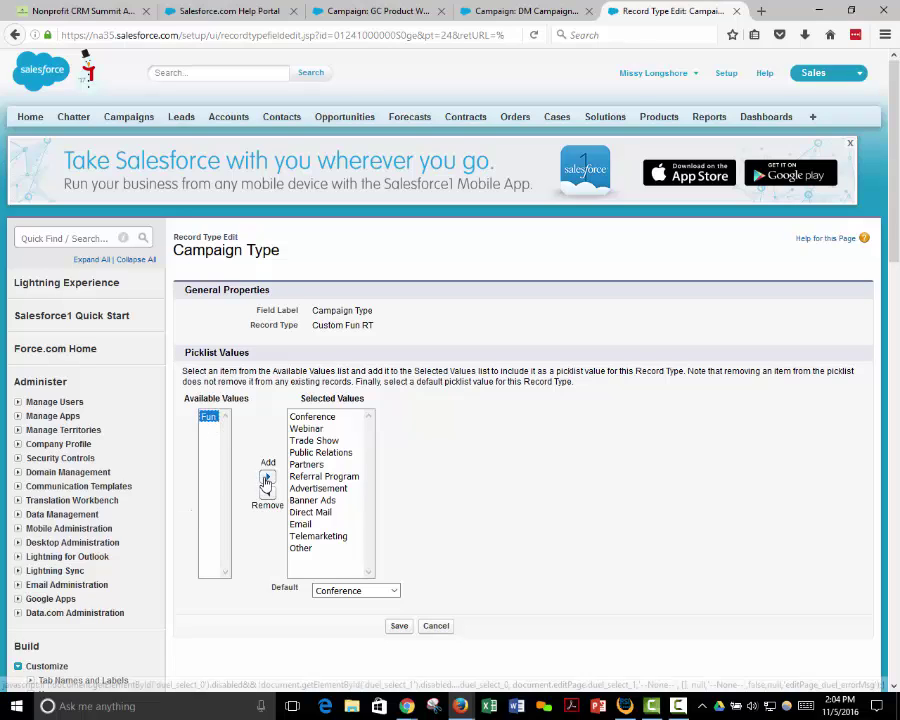
pyautogui.click(266, 479)
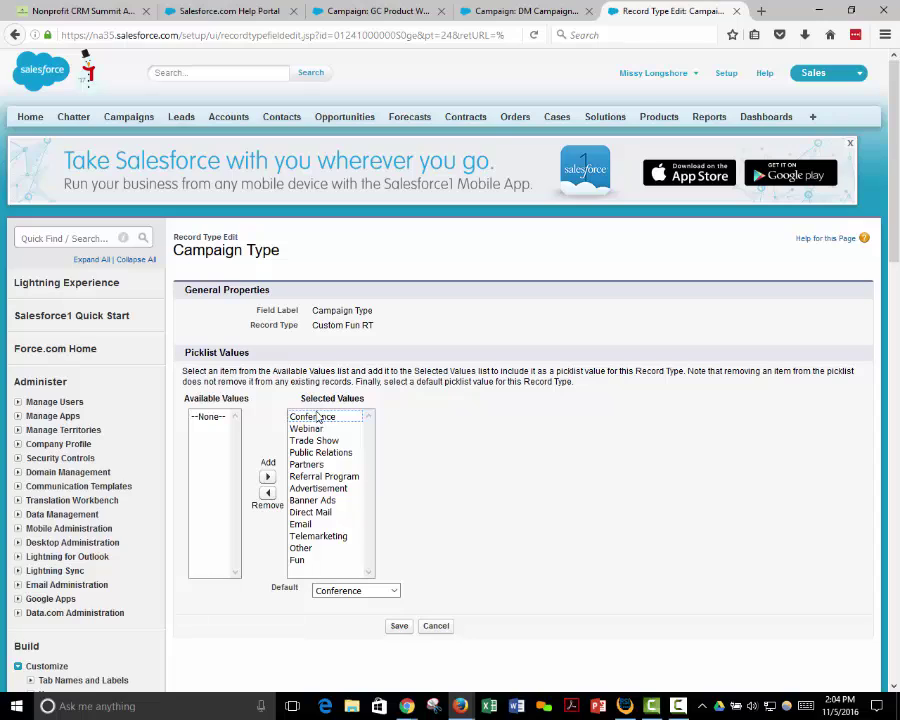
pyautogui.moveTo(312, 329); pyautogui.dragTo(396, 340)
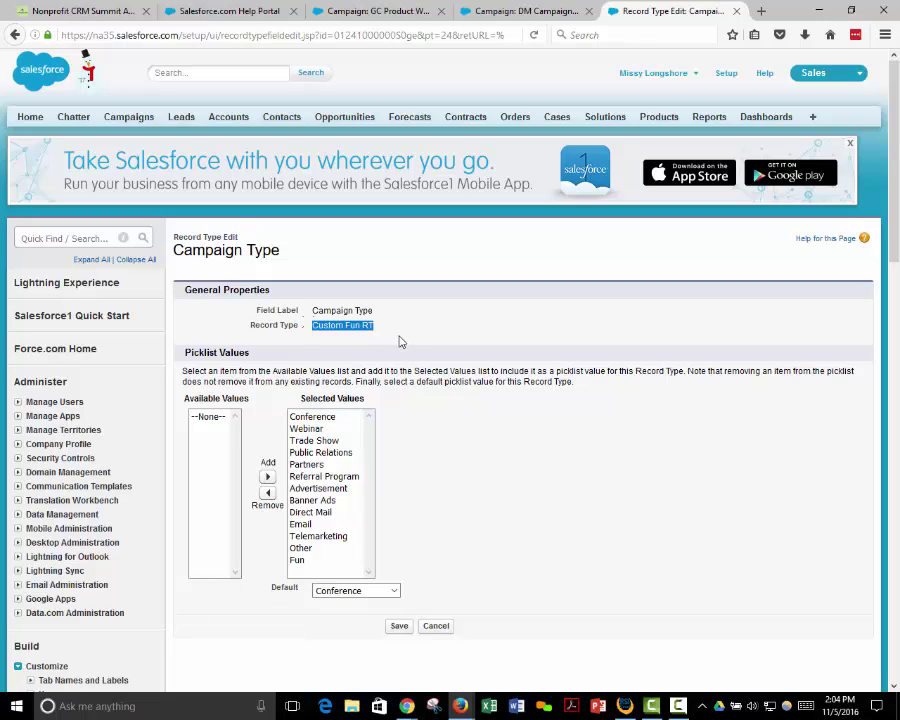
pyautogui.click(428, 511)
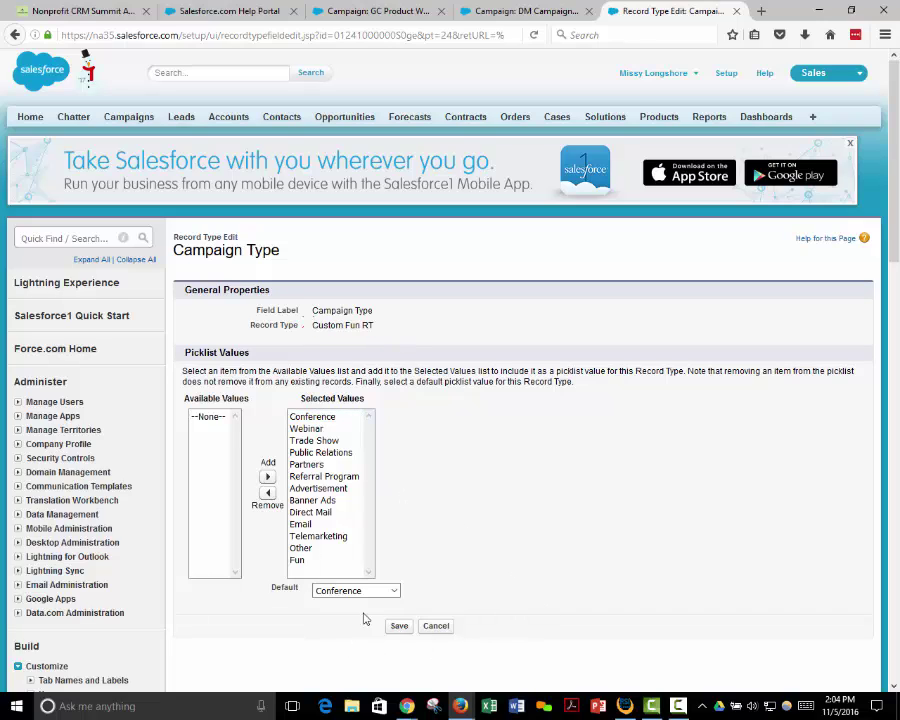
# Set the default Campaign Type for this record type to --None-- and save the picklist changes
pyautogui.click(394, 591)
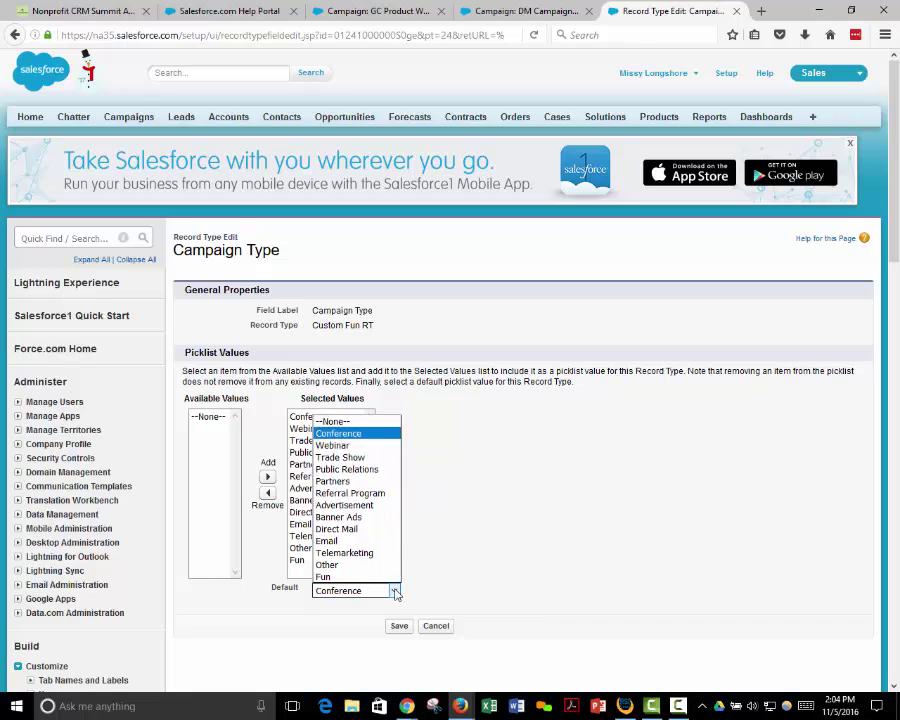
pyautogui.click(360, 422)
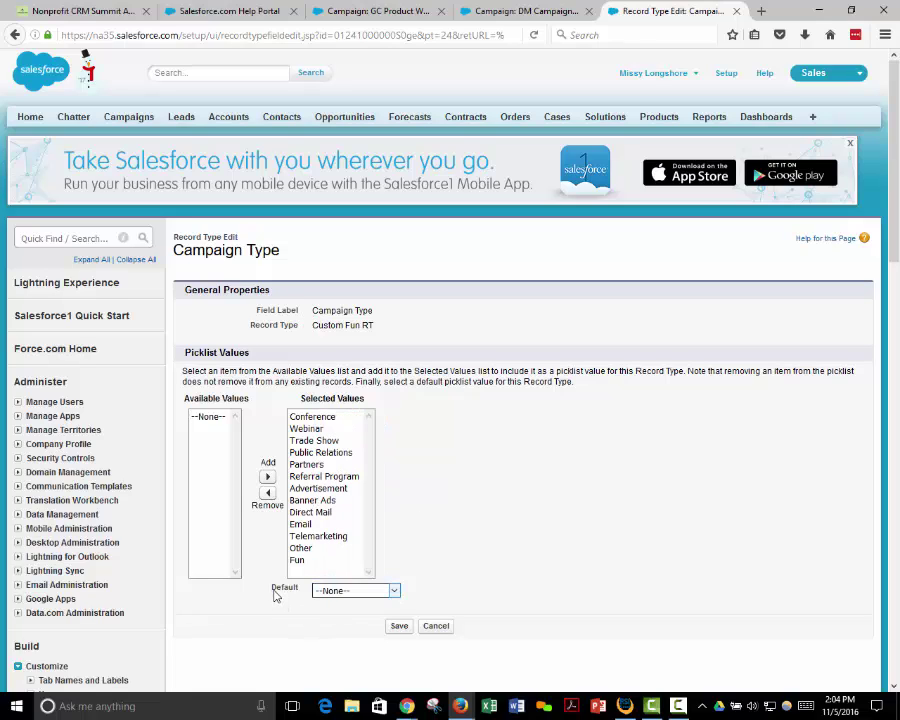
pyautogui.click(398, 627)
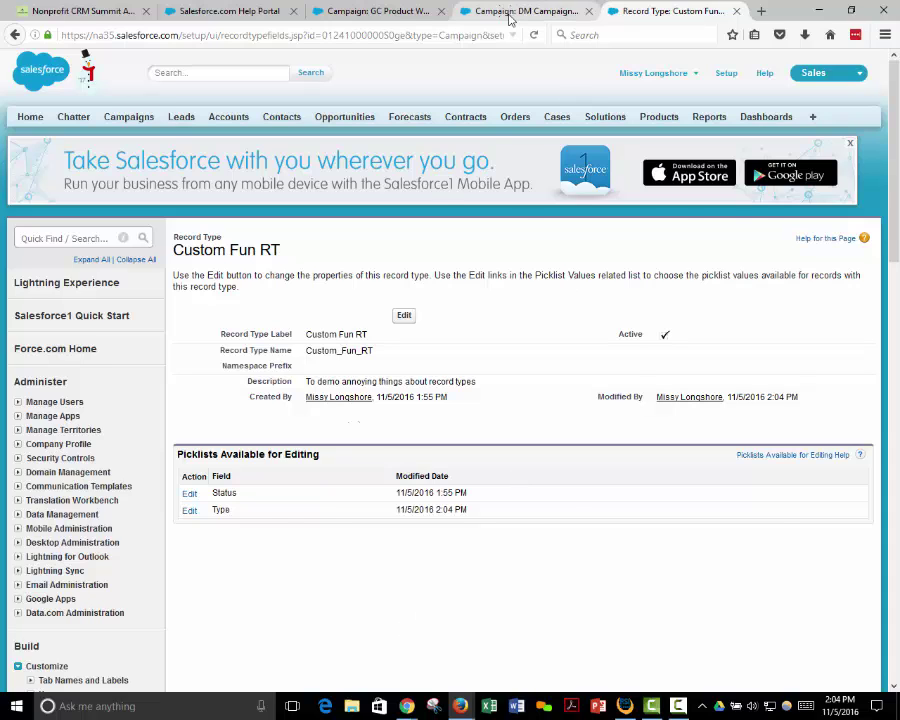
# Reload the DM Campaign to Top Customers record, set its Type to Fun, and save the record
pyautogui.click(510, 12)
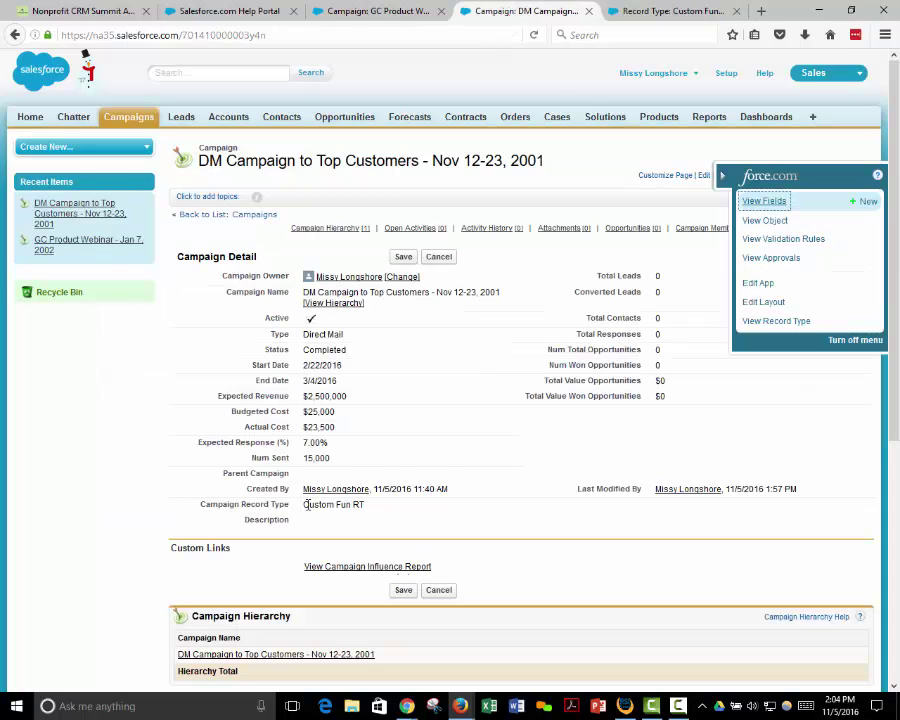
pyautogui.click(534, 36)
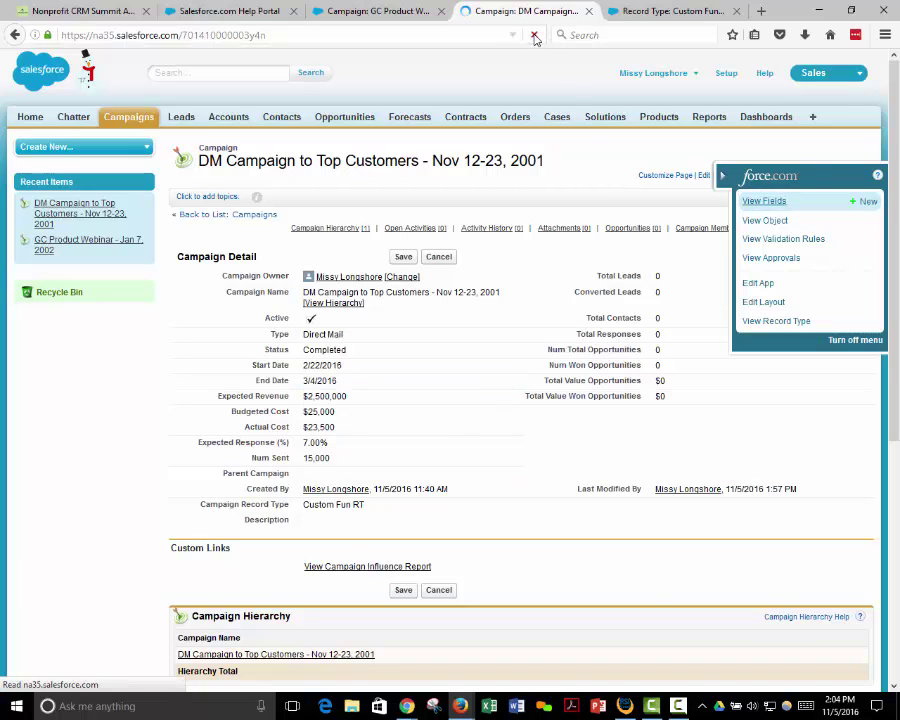
pyautogui.doubleClick(340, 341)
pyautogui.click(385, 339)
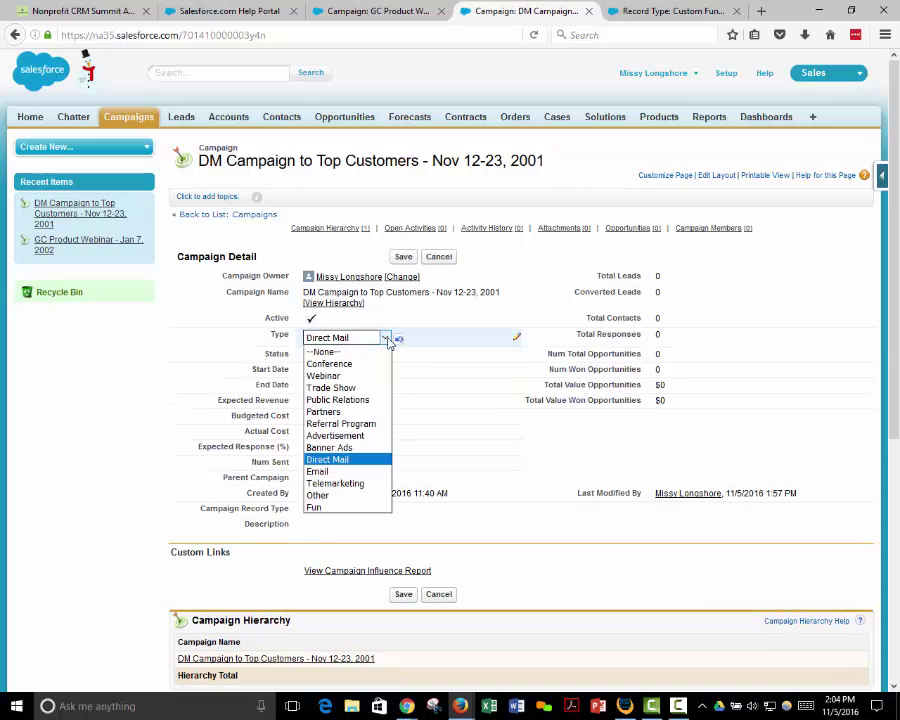
pyautogui.click(335, 511)
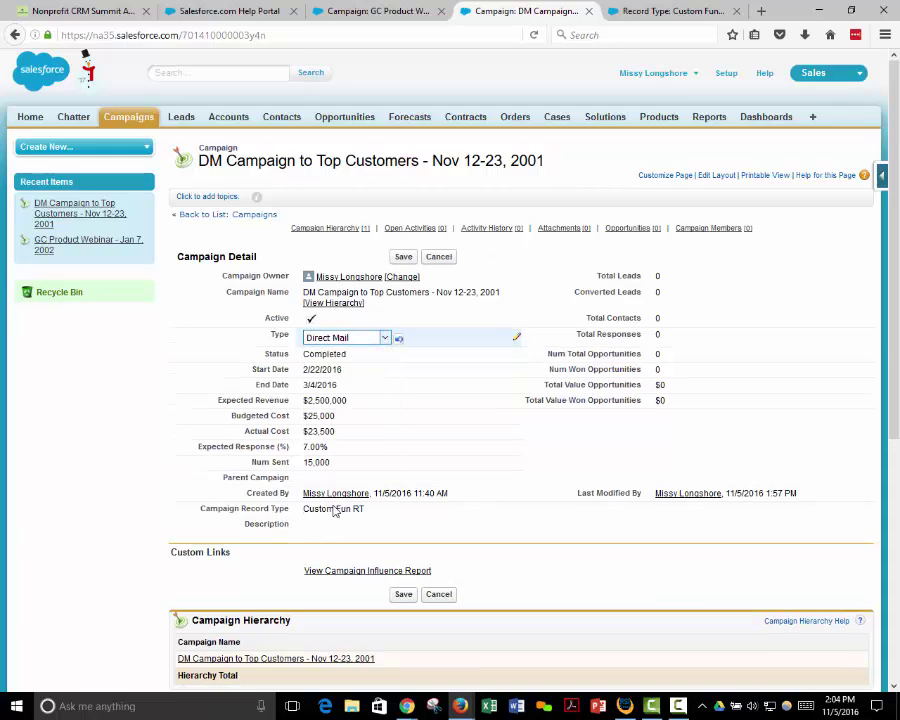
pyautogui.click(403, 257)
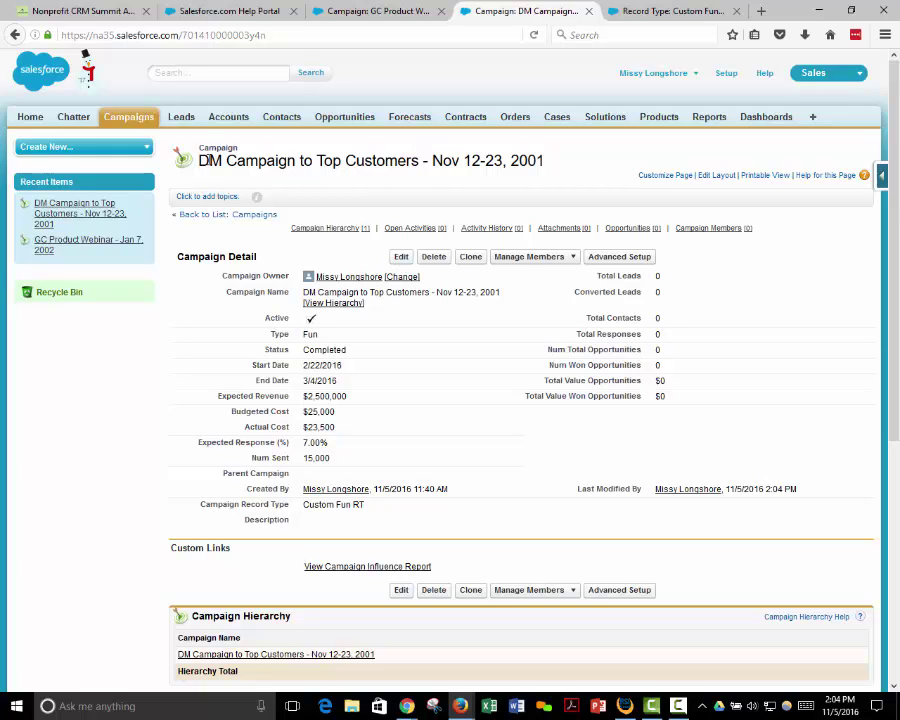
# Open the All Active Campaigns list view and start editing its definition
pyautogui.click(121, 118)
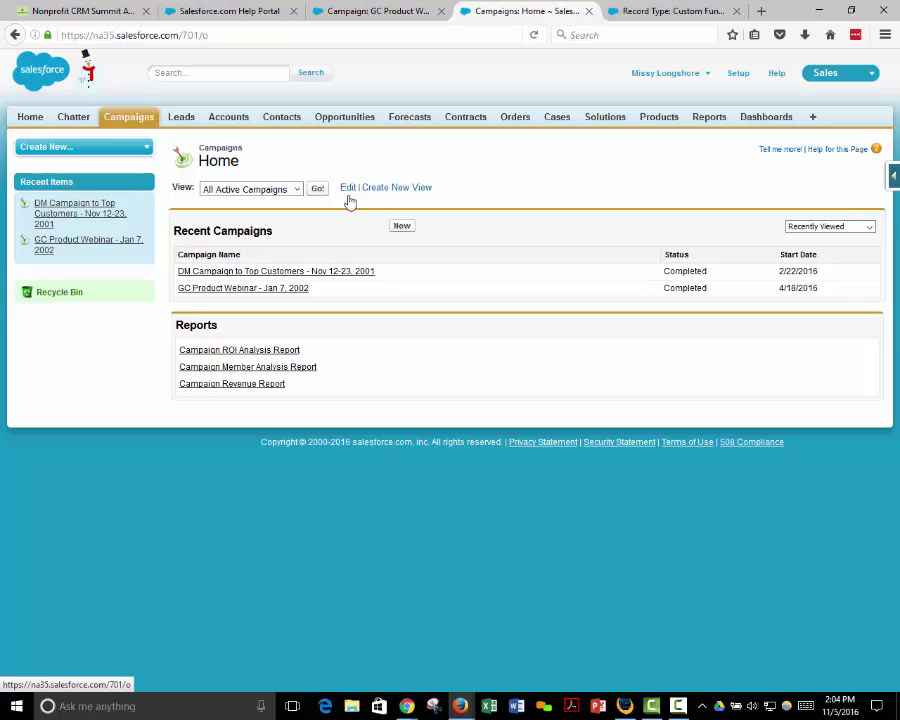
pyautogui.click(317, 192)
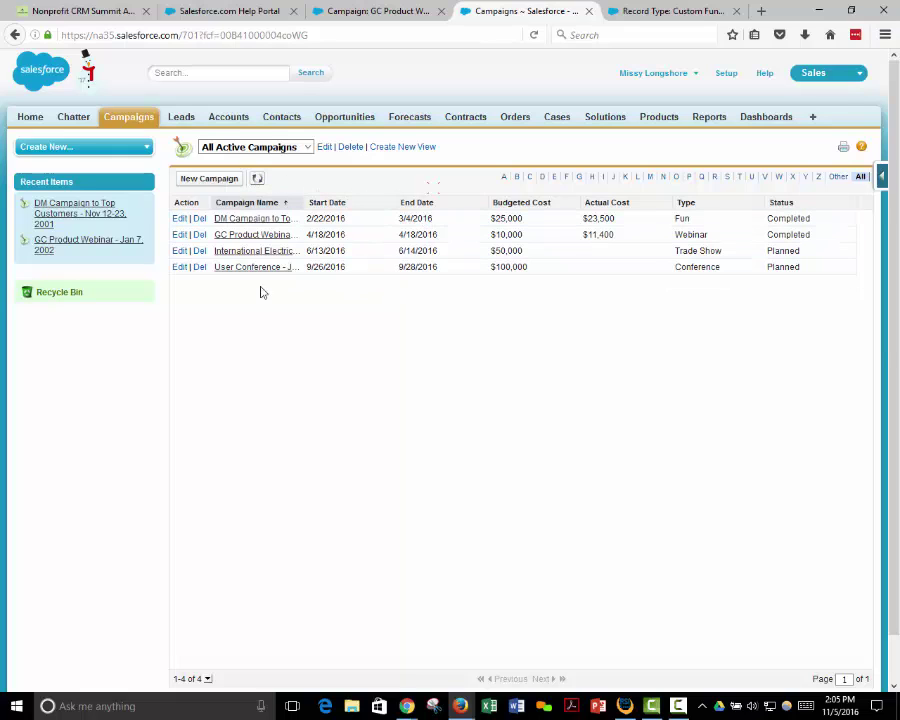
pyautogui.click(308, 147)
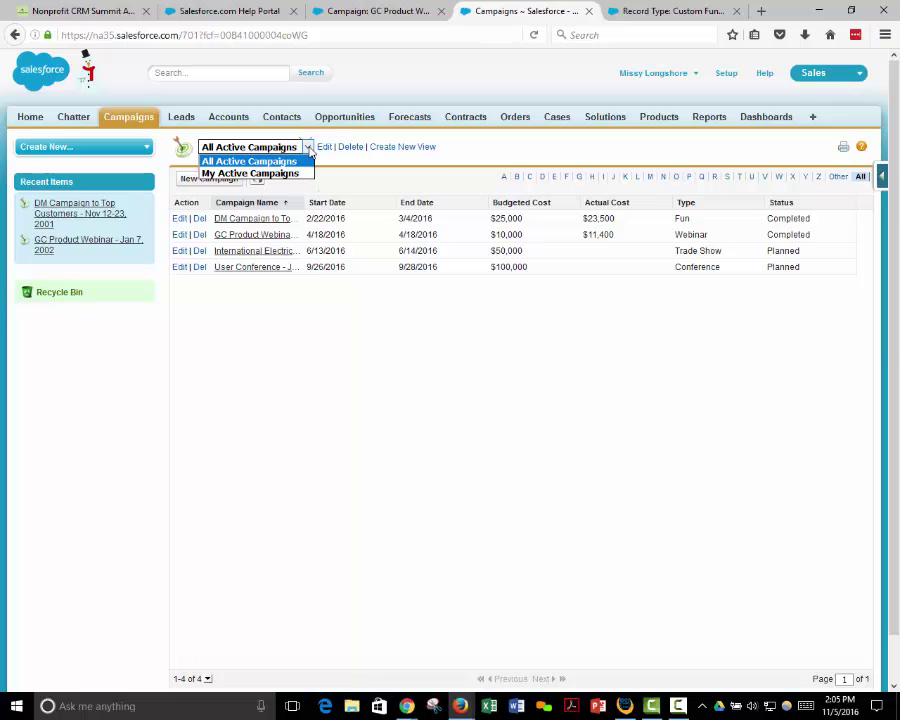
pyautogui.click(338, 166)
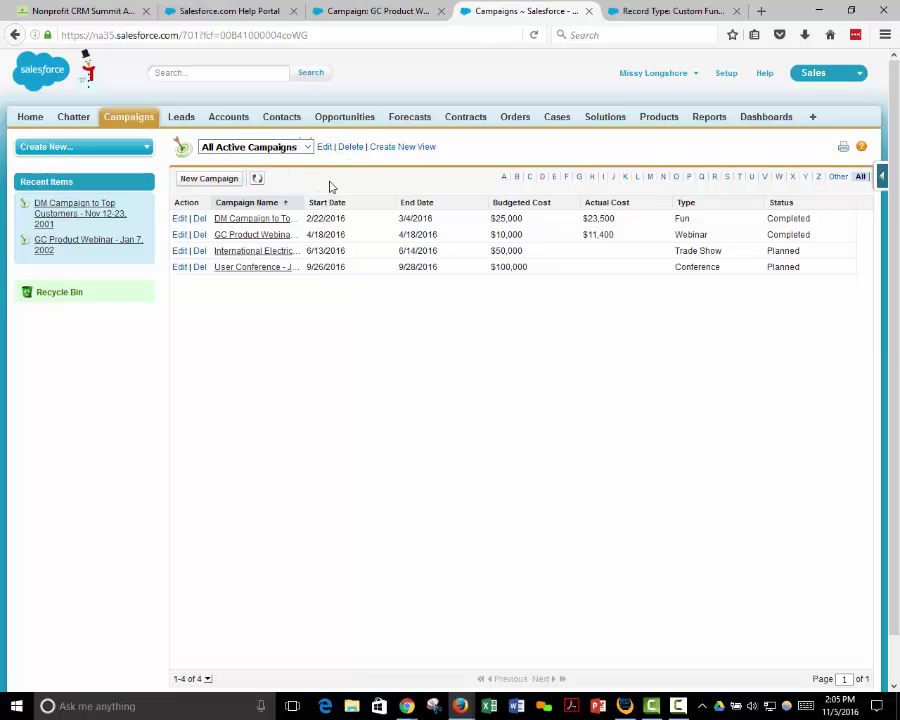
pyautogui.click(324, 148)
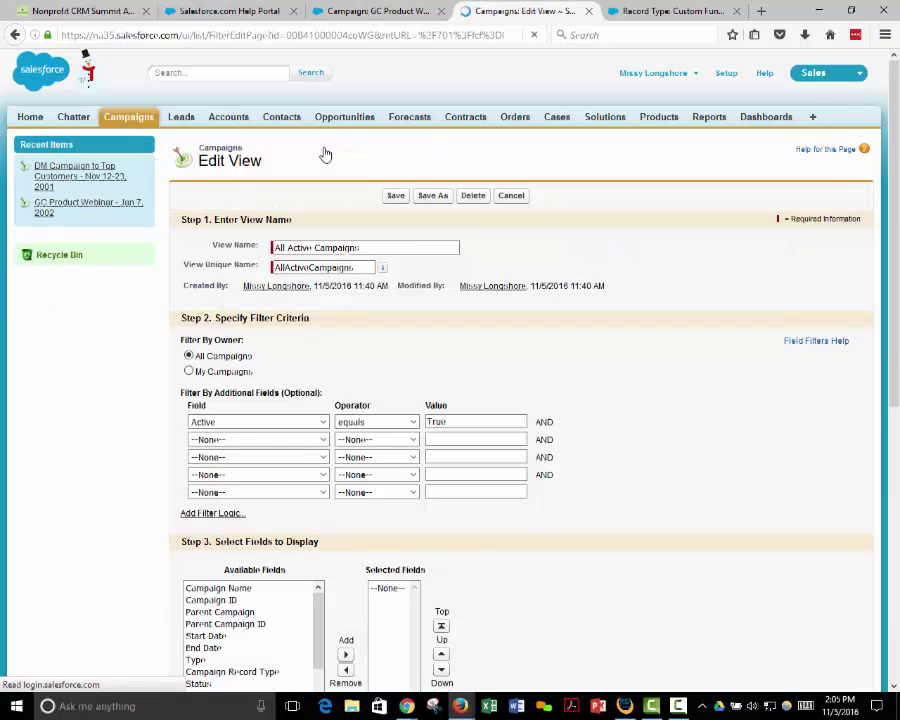
# Change the view's first filter to Campaign Record Type equals Custom Fun RT, removing the leftover True value
pyautogui.click(322, 424)
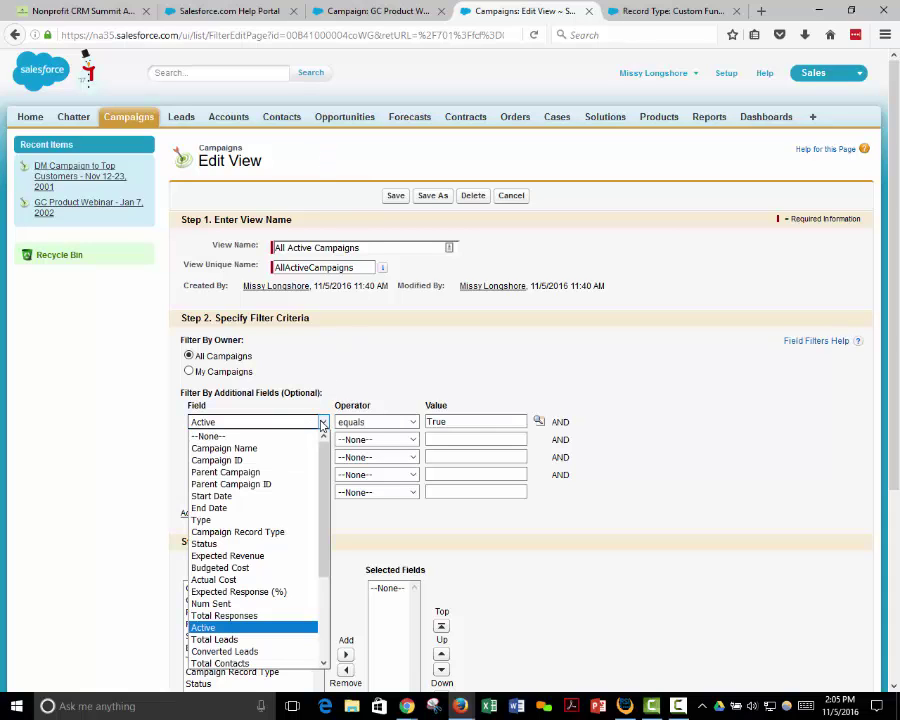
pyautogui.click(270, 532)
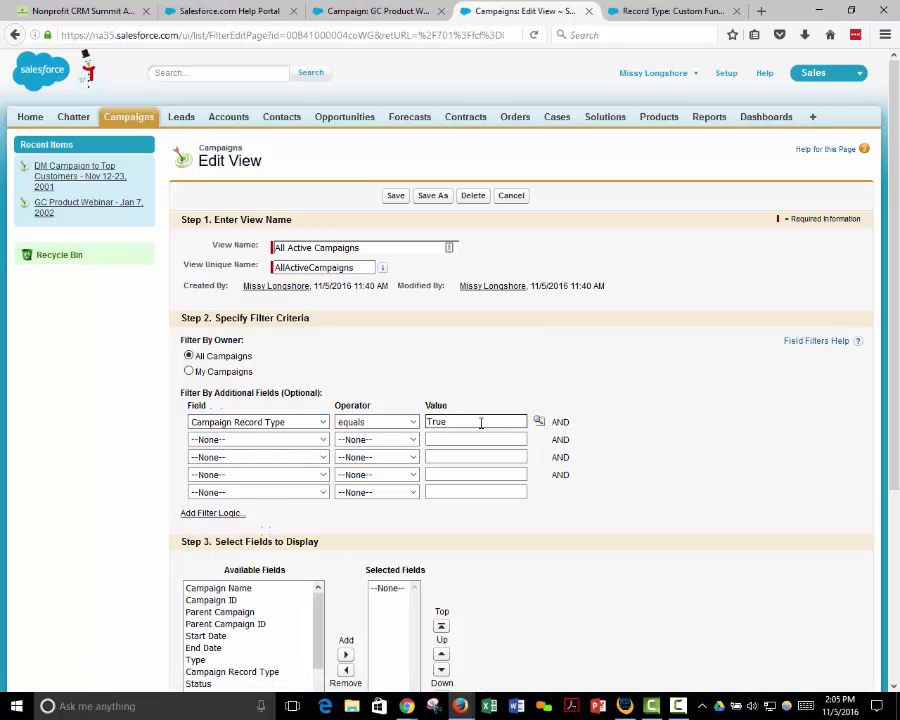
pyautogui.click(538, 422)
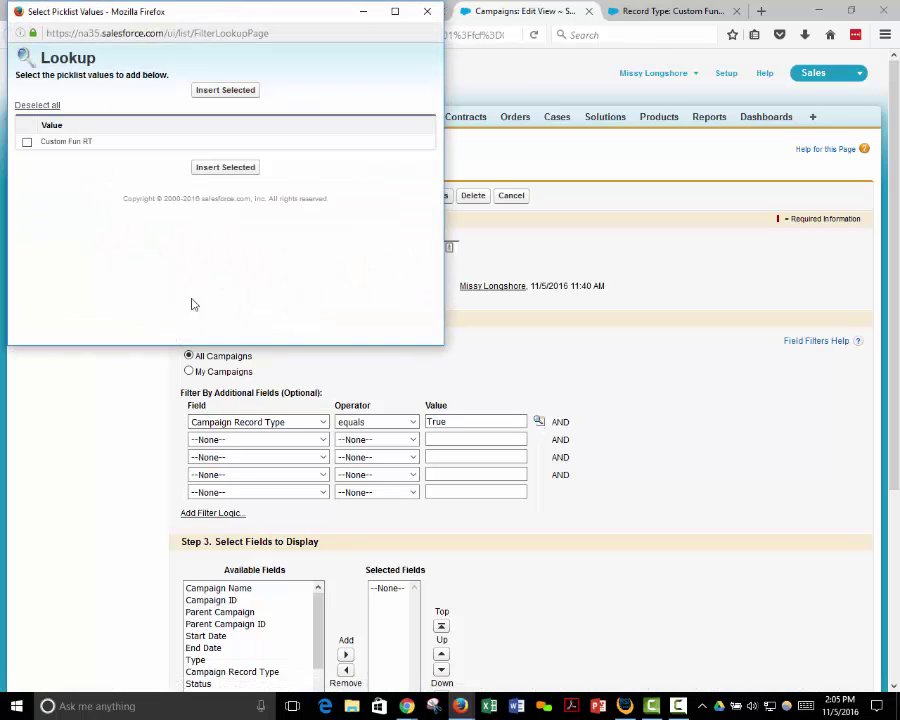
pyautogui.click(27, 143)
pyautogui.click(229, 169)
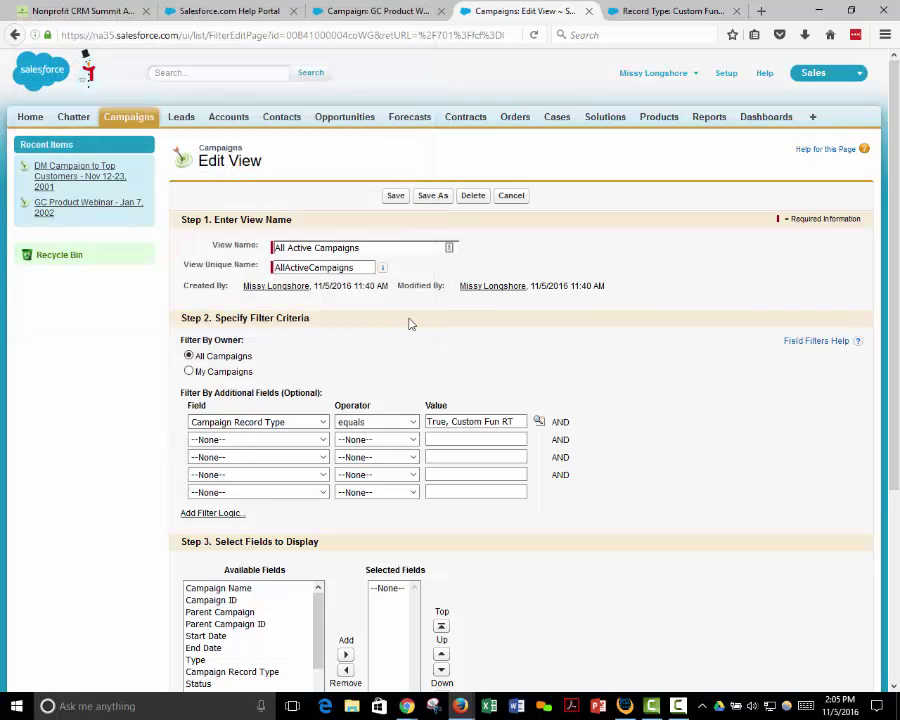
pyautogui.click(451, 421)
pyautogui.press('BackSpace')
pyautogui.press('BackSpace')
pyautogui.press('BackSpace')
pyautogui.press('BackSpace')
pyautogui.press('BackSpace')
pyautogui.press('BackSpace')
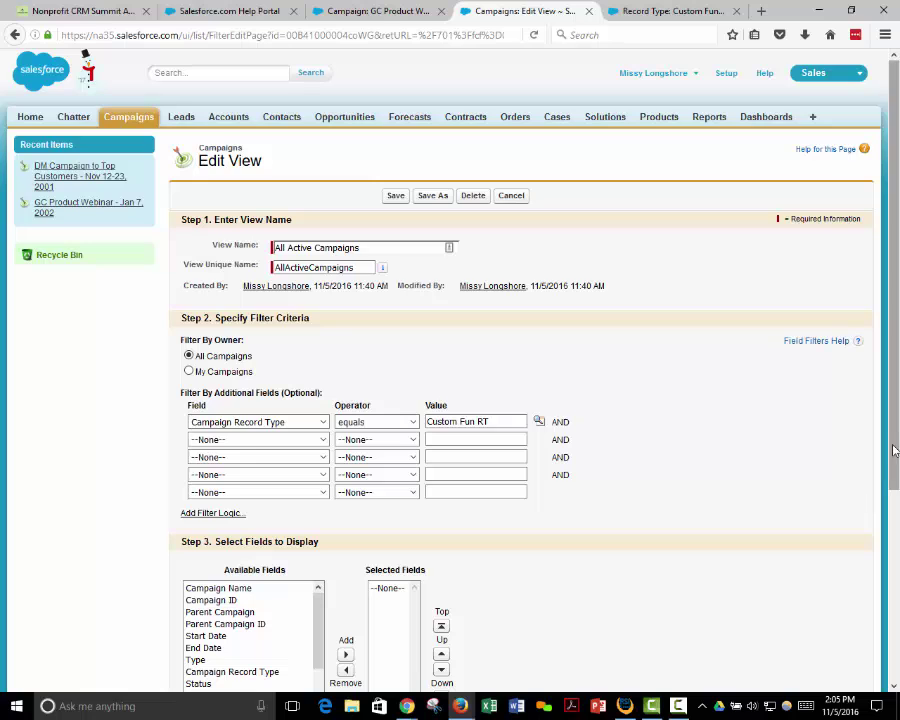
# Add Campaign Record Type to the fields displayed in the view
pyautogui.scroll(-3, 871, 585)
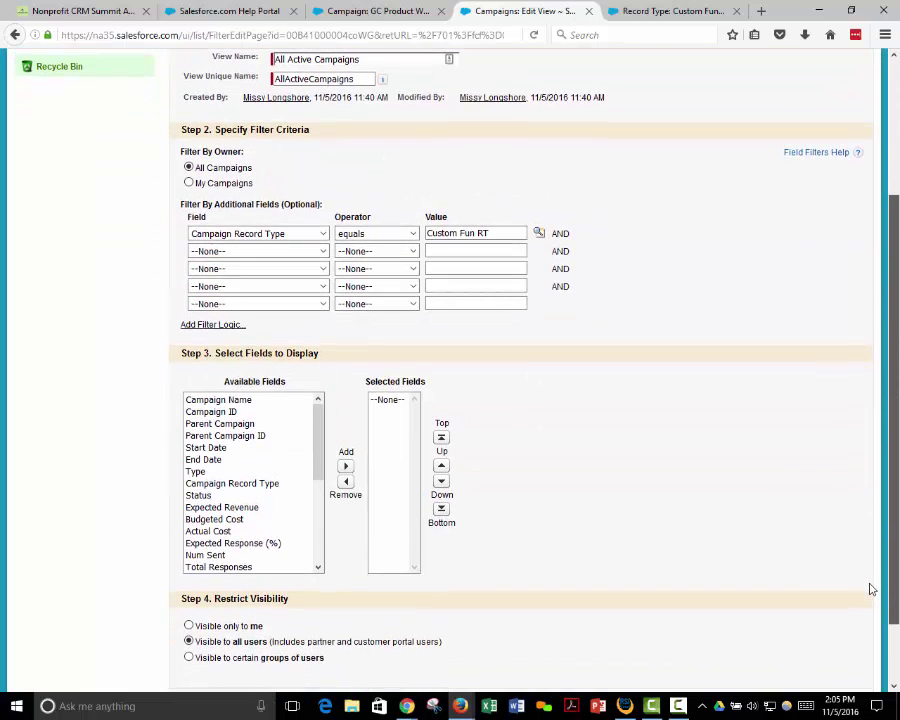
pyautogui.scroll(-1, 866, 595)
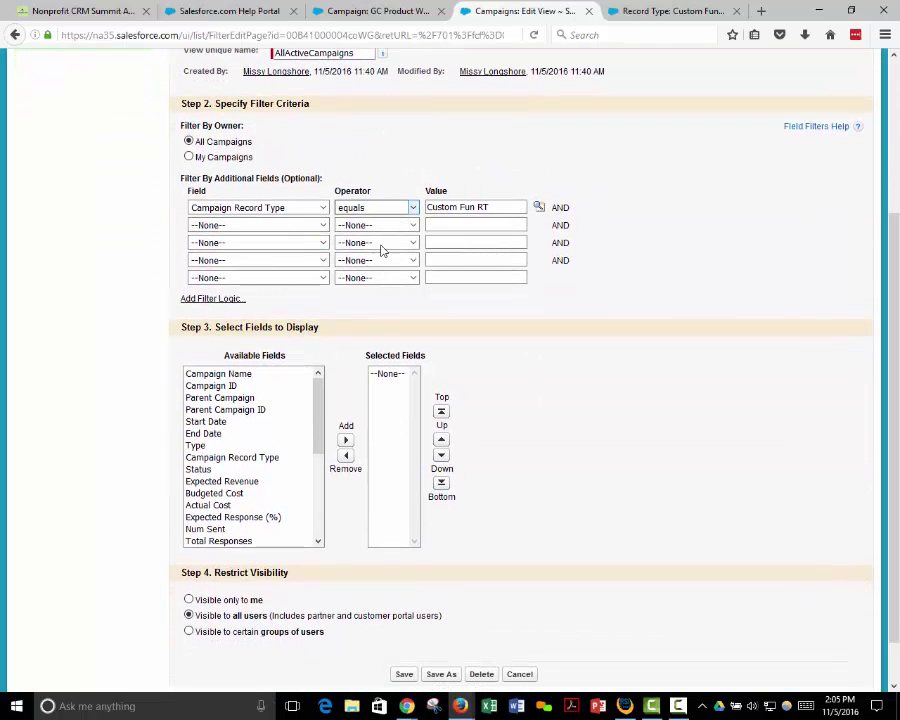
pyautogui.click(246, 458)
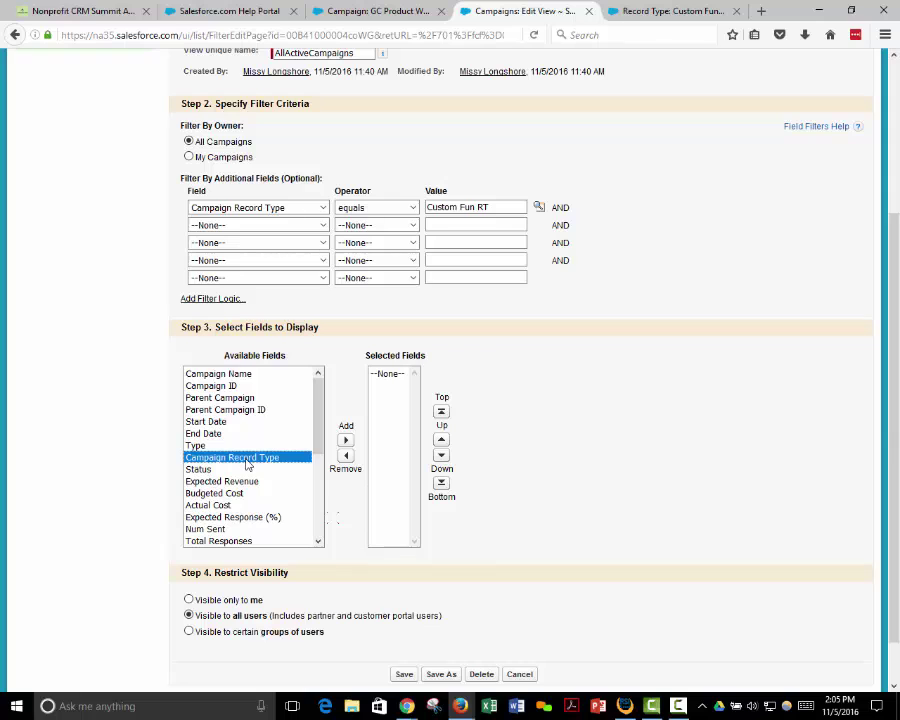
pyautogui.click(346, 440)
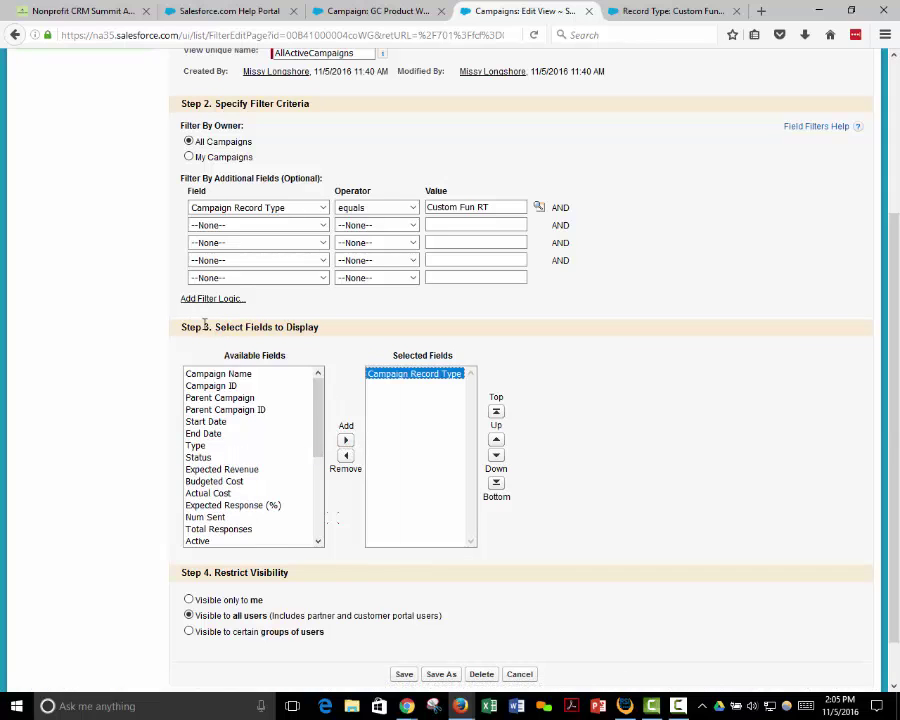
pyautogui.moveTo(189, 327); pyautogui.dragTo(315, 341)
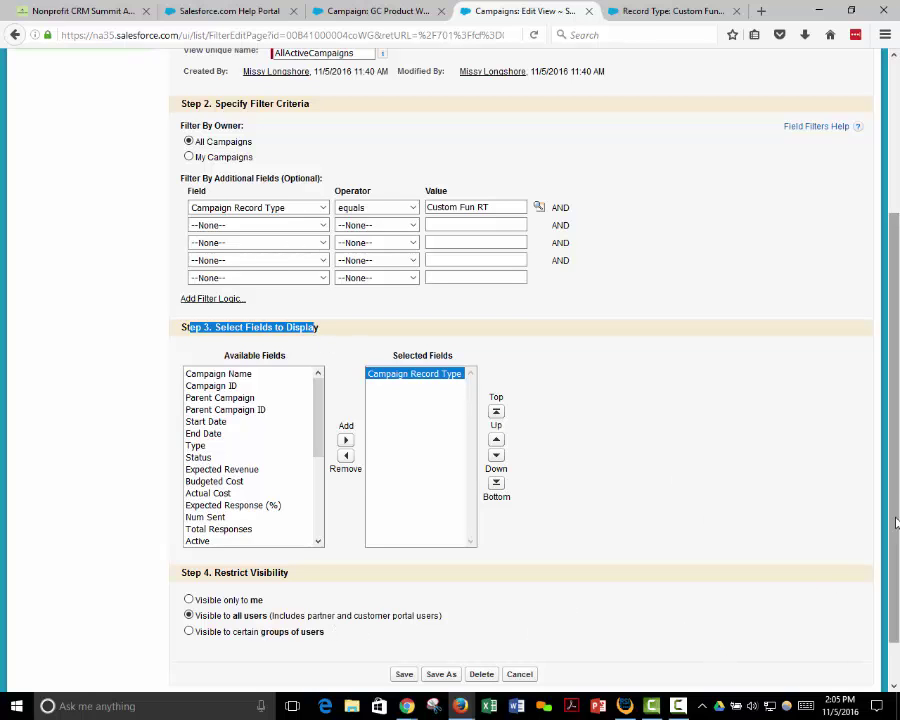
pyautogui.scroll(4, 897, 300)
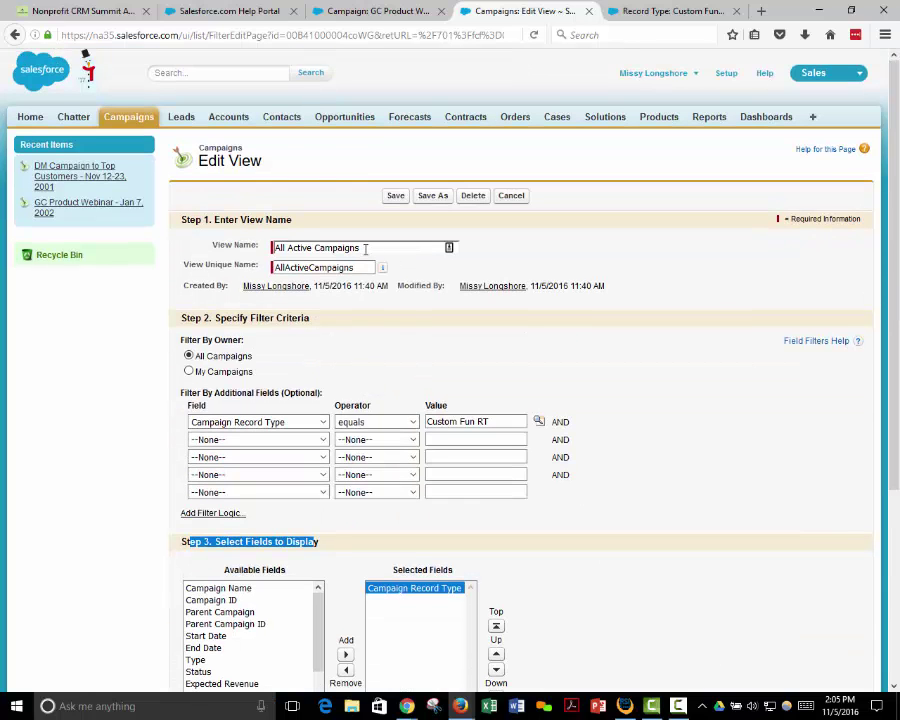
# Name the view All Active Campaigns of Fun RT with unique name AllActiveCampaignsFunRT, and save it as a new view
pyautogui.click(369, 247)
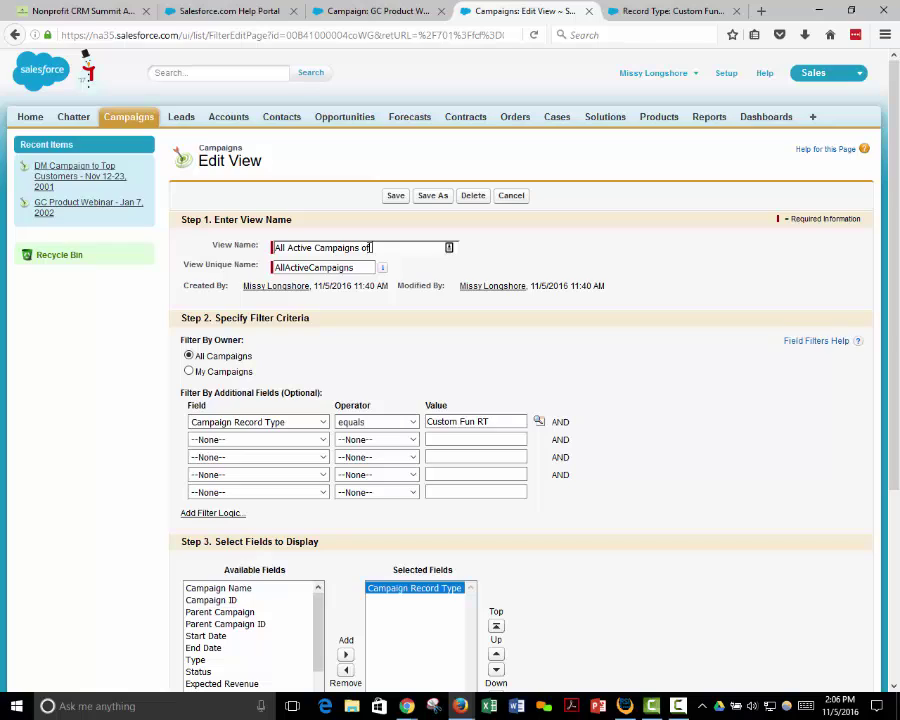
pyautogui.write('of Fun RT')
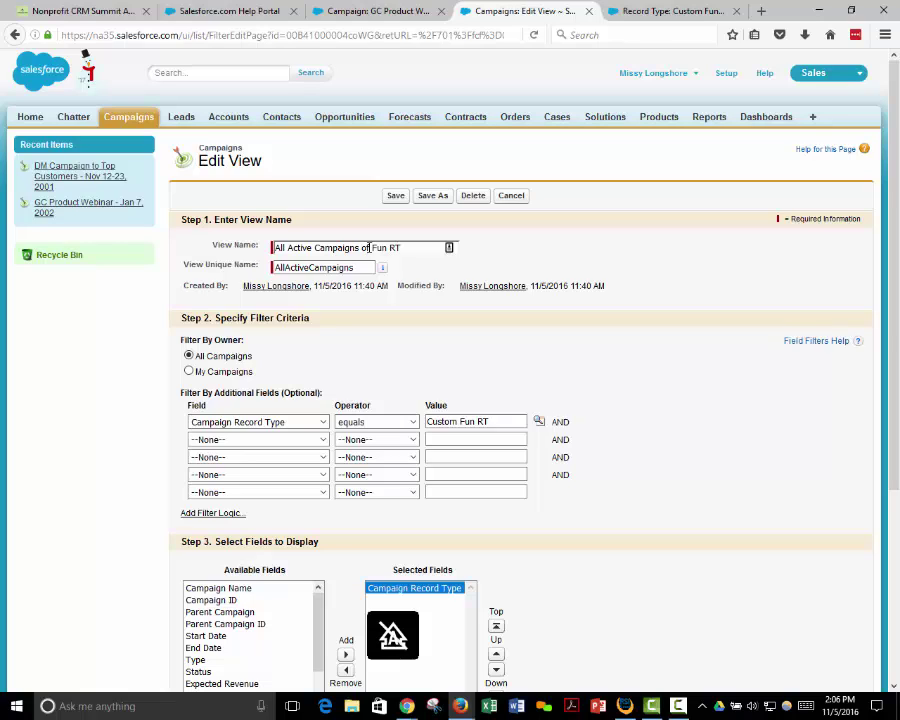
pyautogui.press('Tab')
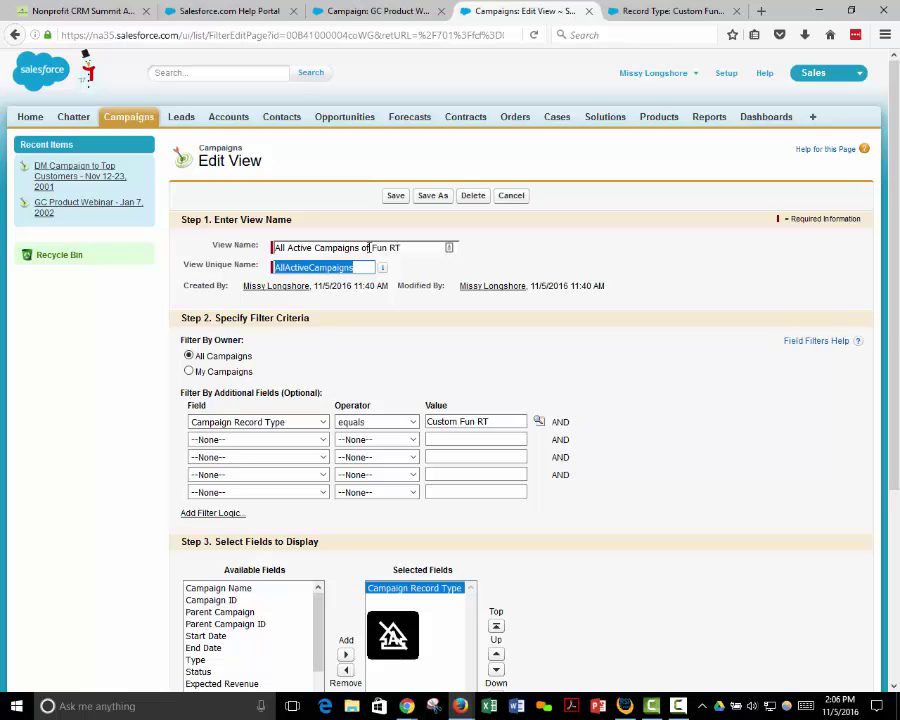
pyautogui.click(360, 267)
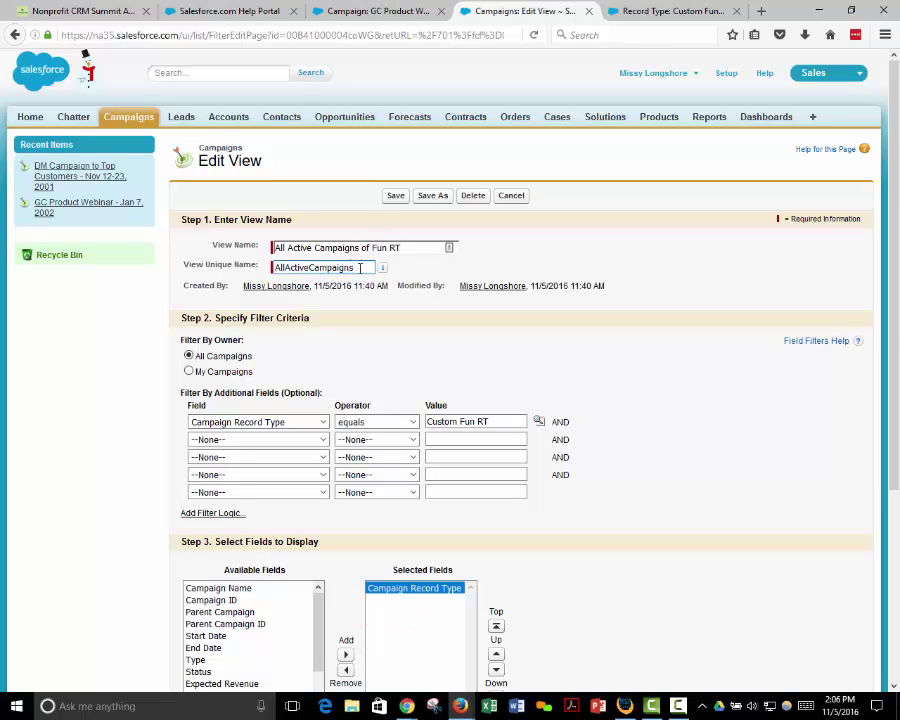
pyautogui.write('FunRT')
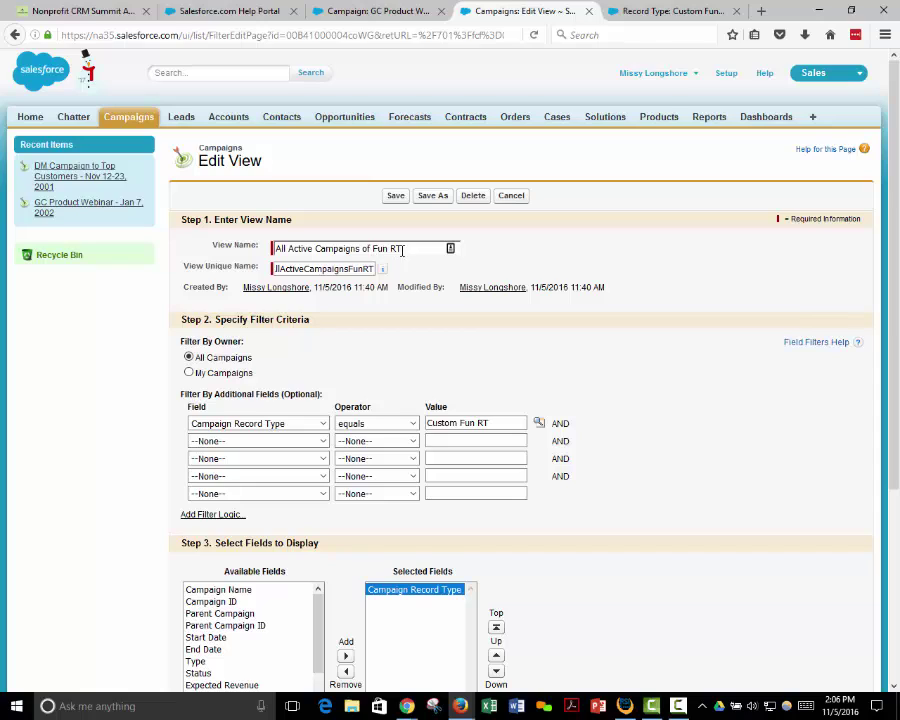
pyautogui.click(376, 269)
pyautogui.click(432, 198)
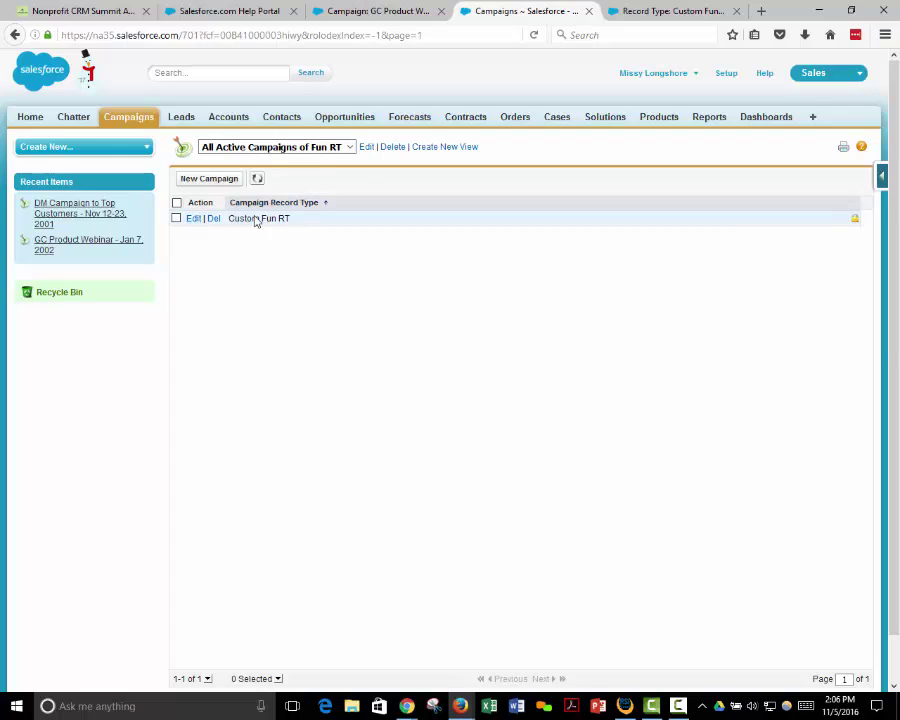
# Try to edit the Custom Fun RT record type value inline in the campaign list
pyautogui.click(176, 218)
pyautogui.click(176, 218)
pyautogui.doubleClick(270, 218)
pyautogui.click(276, 222)
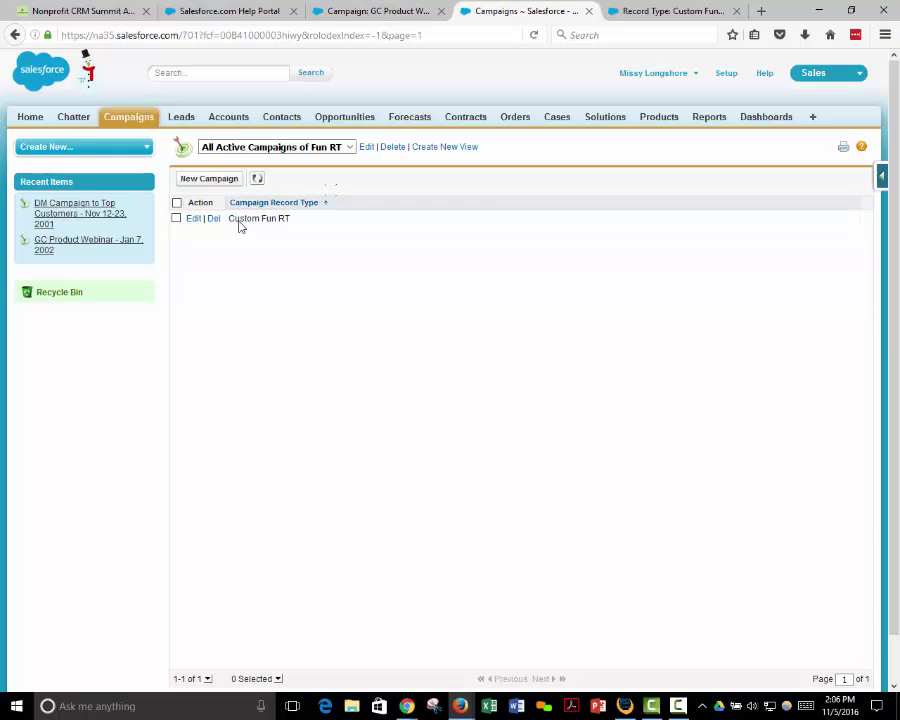
# Edit the All Active Campaigns of Fun RT view to also display Campaign Name, Type and Status, and save it
pyautogui.click(365, 147)
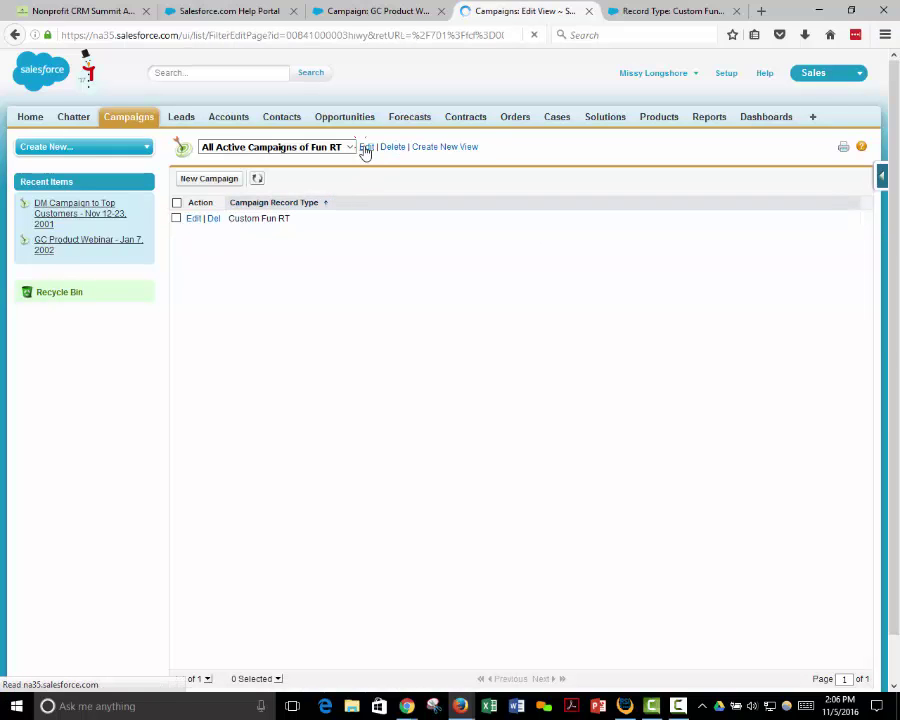
pyautogui.scroll(-3, 880, 543)
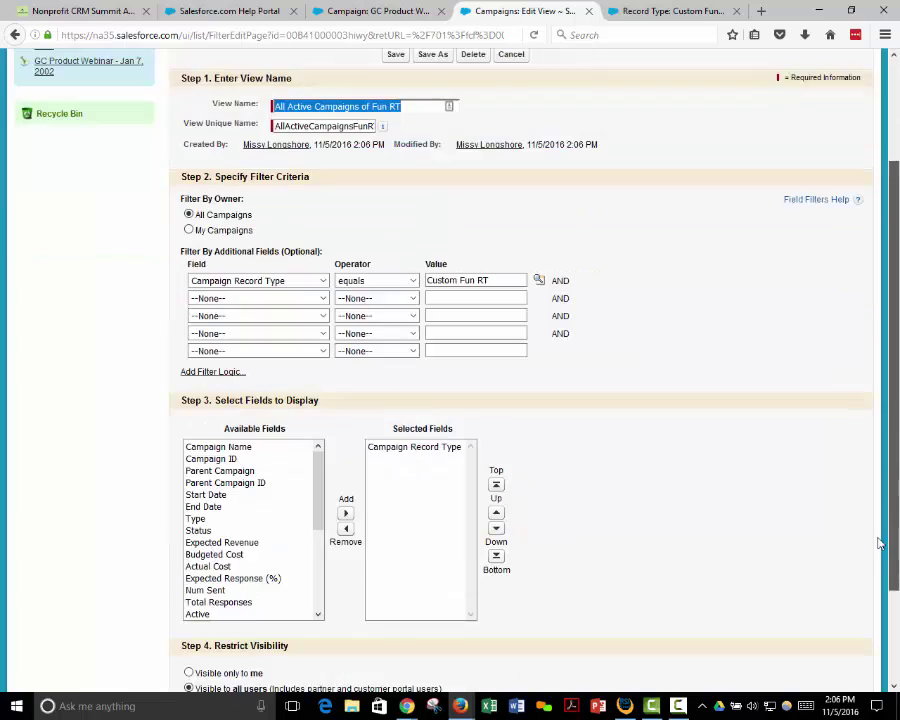
pyautogui.scroll(-2, 880, 543)
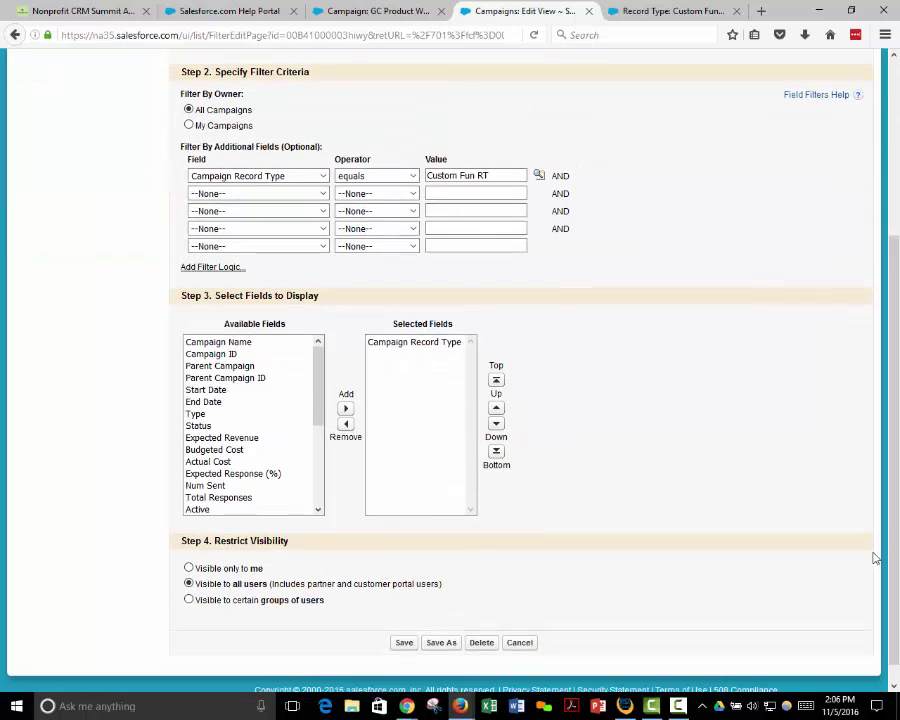
pyautogui.click(210, 343)
pyautogui.click(345, 408)
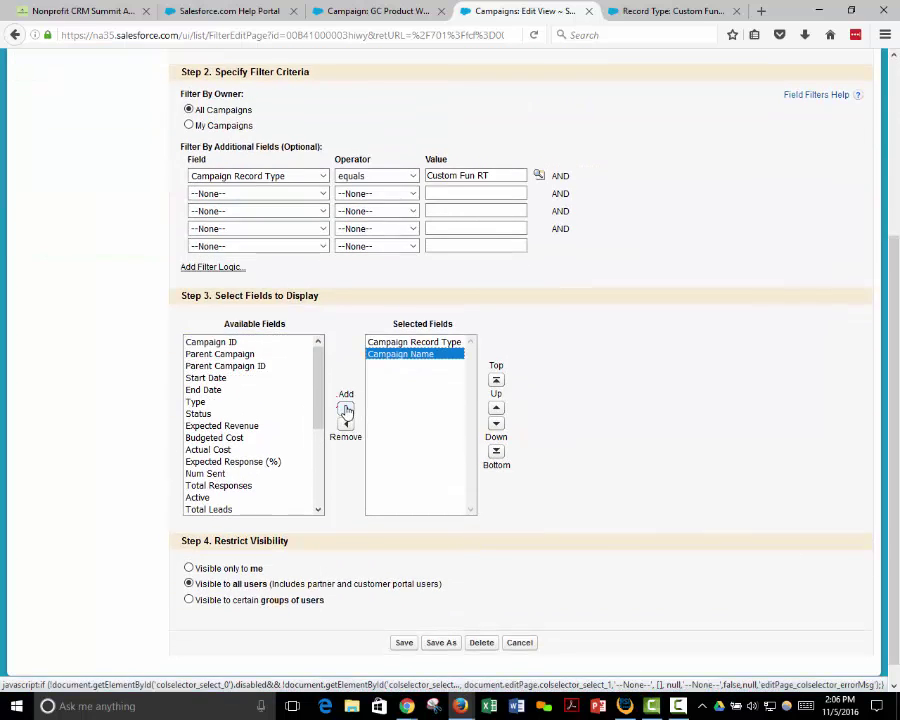
pyautogui.click(228, 403)
pyautogui.click(345, 408)
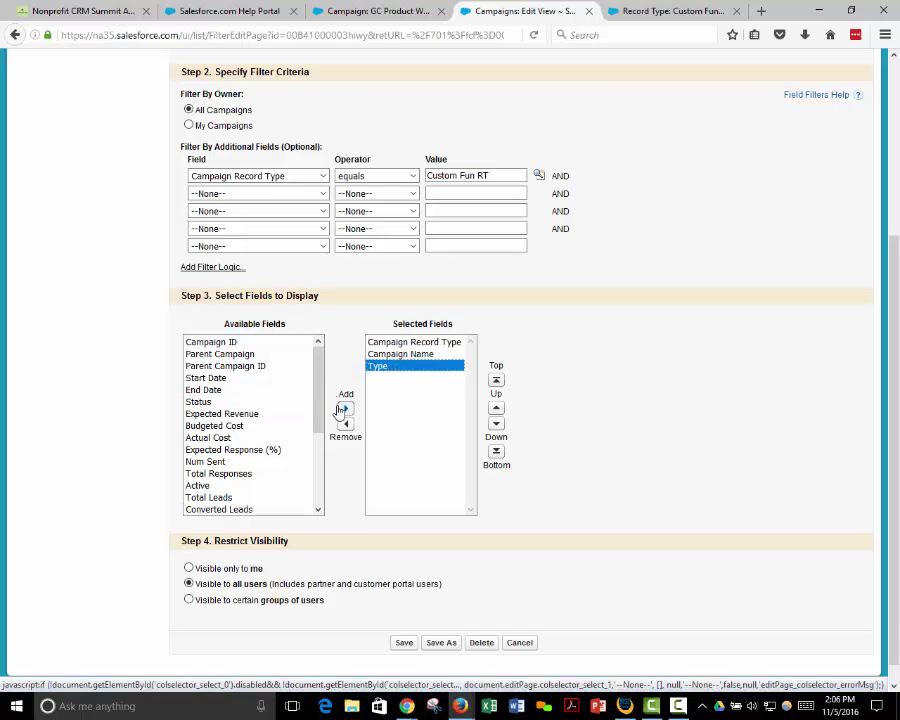
pyautogui.click(238, 404)
pyautogui.click(345, 408)
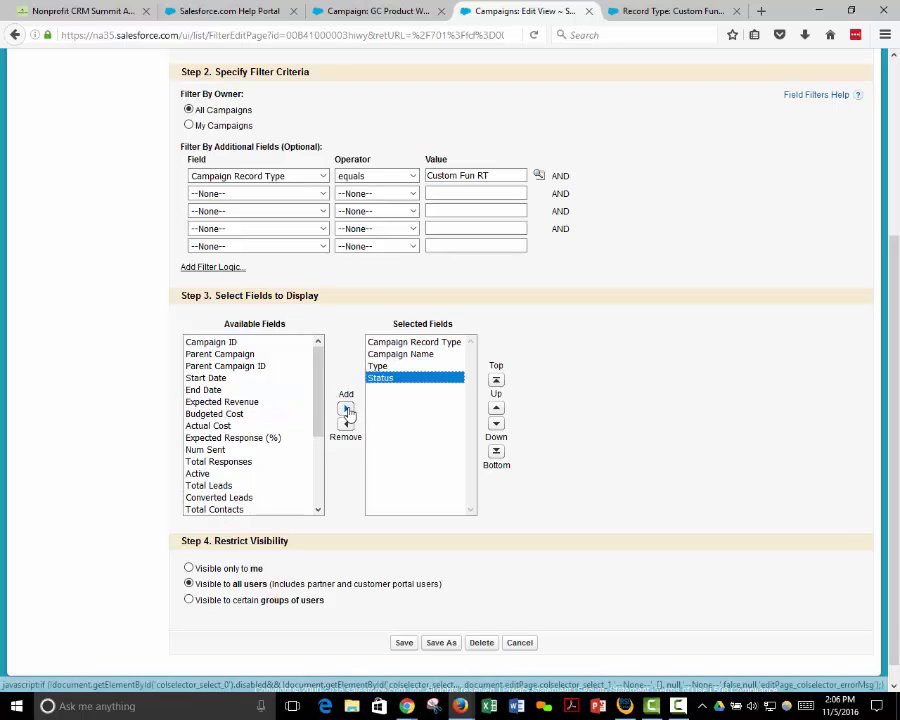
pyautogui.click(404, 643)
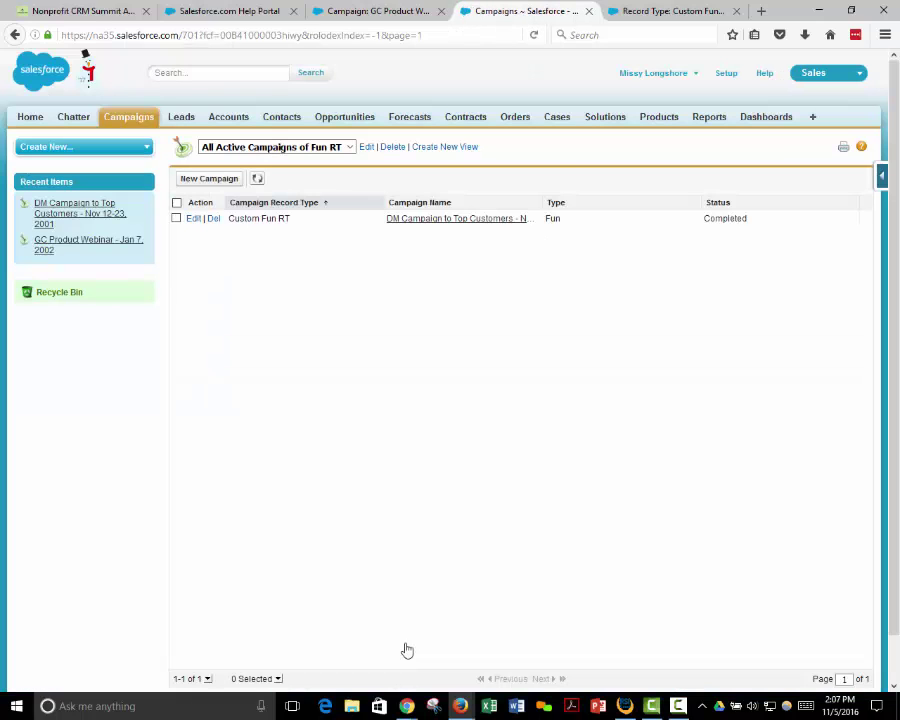
# Open the DM campaign's Type for inline editing in the list, examine the available values, and cancel the edit
pyautogui.doubleClick(612, 226)
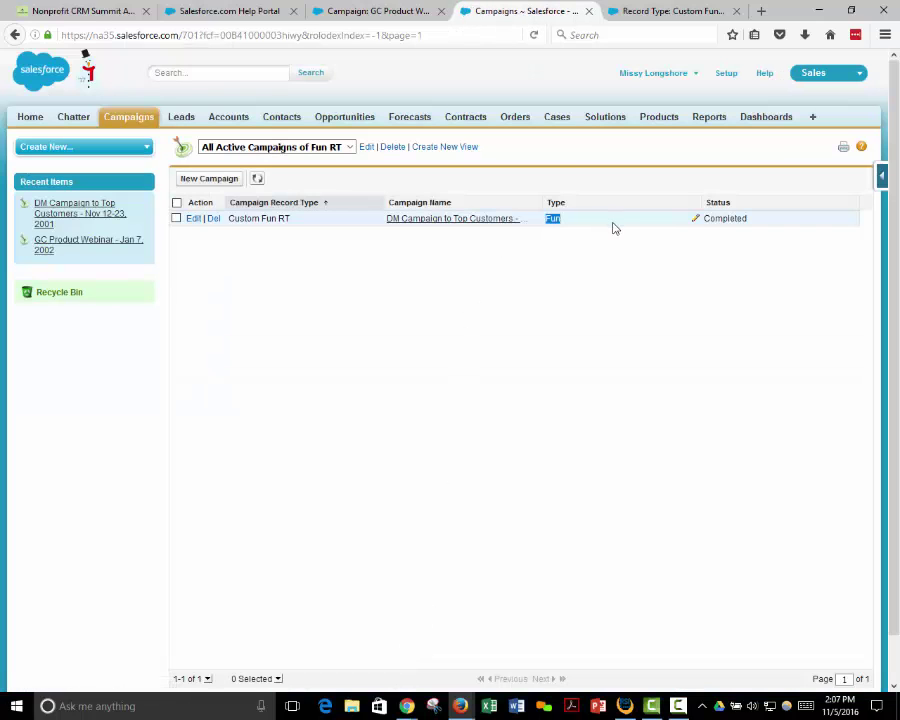
pyautogui.click(504, 239)
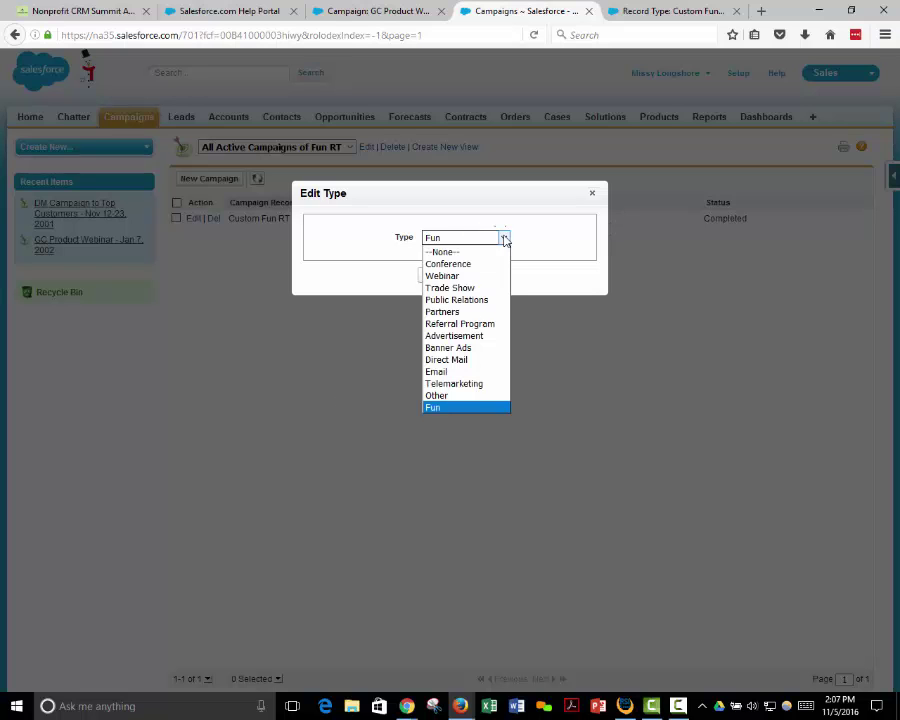
pyautogui.click(504, 239)
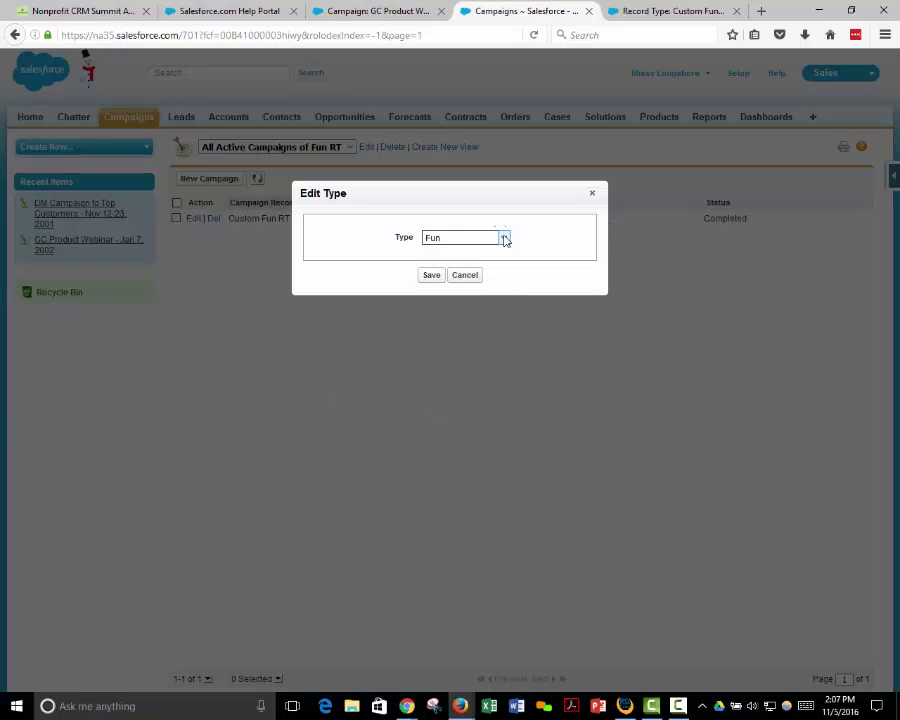
pyautogui.click(465, 276)
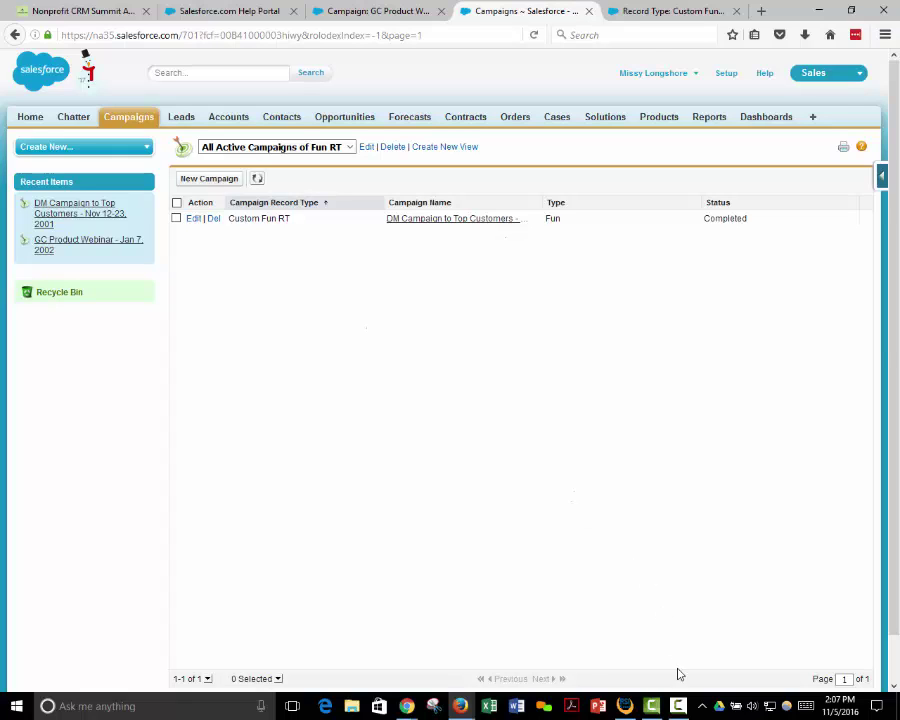
pyautogui.click(678, 706)
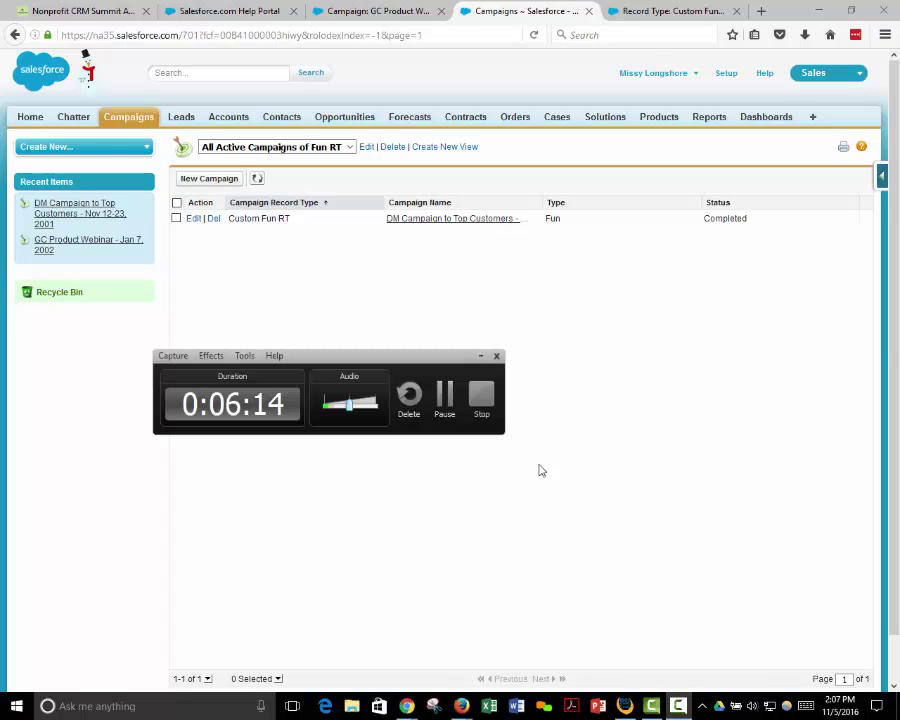